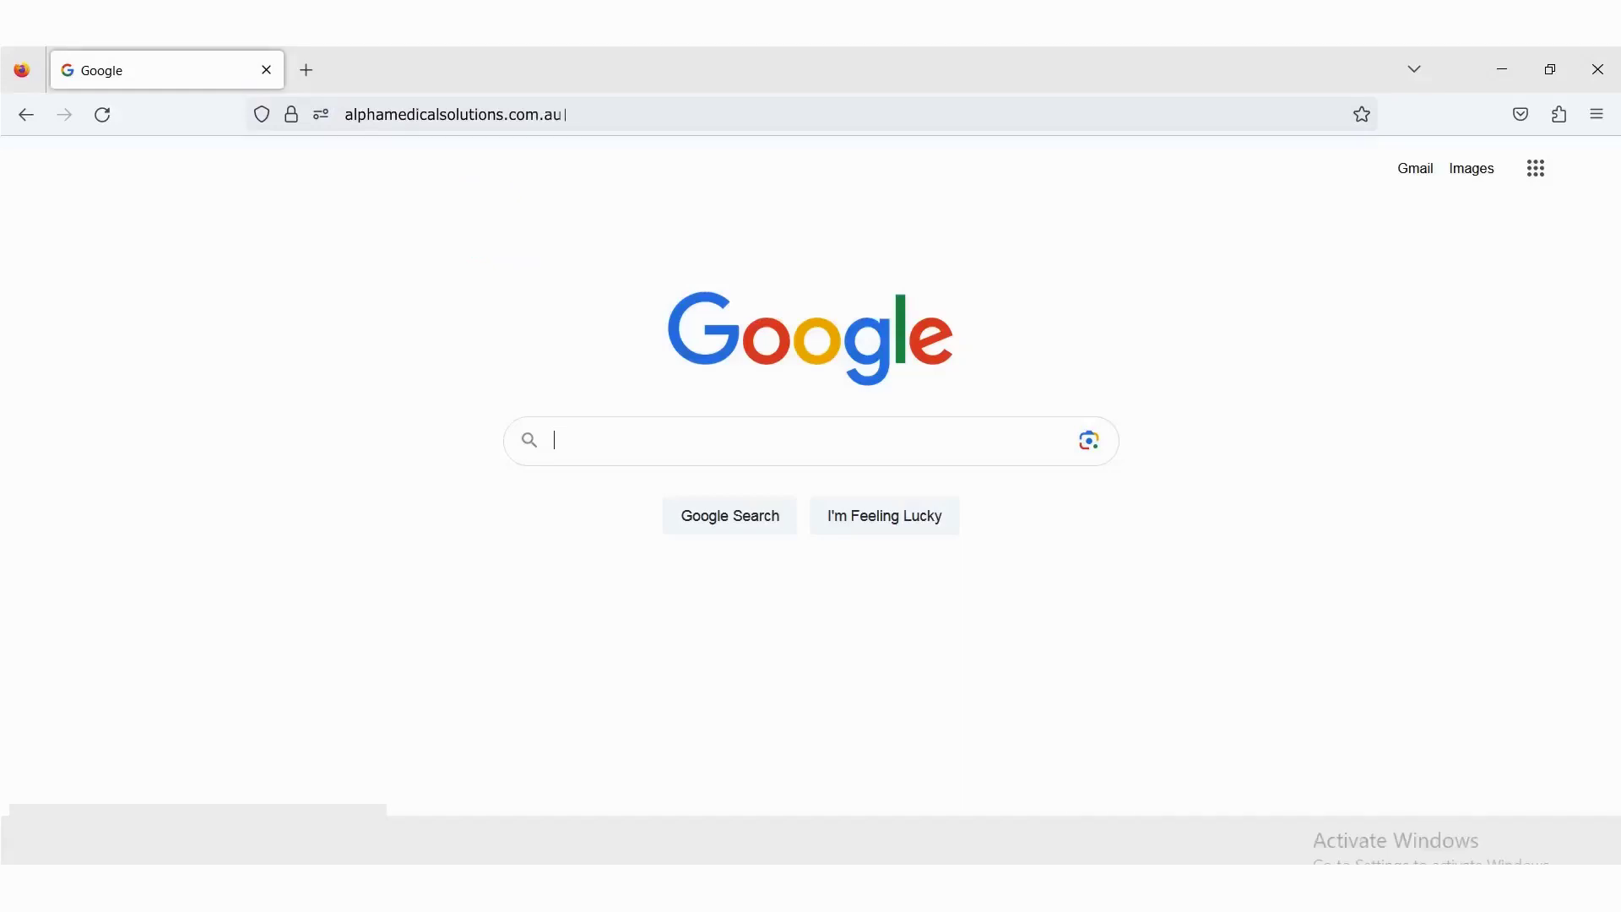
- Load alphamedicalsolutions.com.au in Firefox
key("Return")
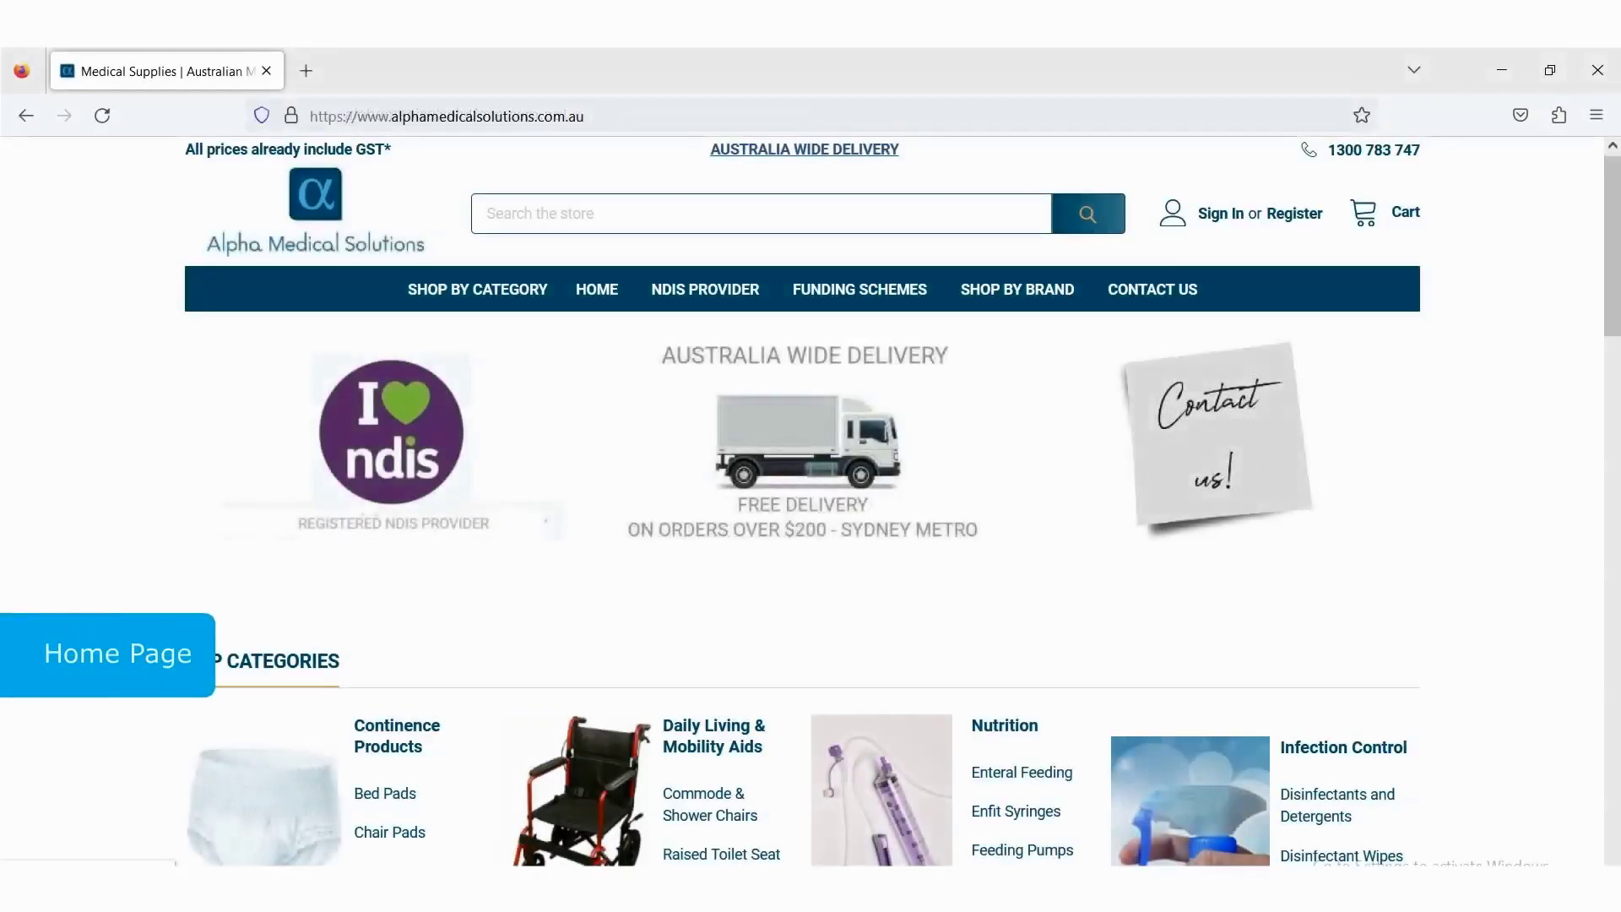
left_click_drag(1607, 265, 1609, 331)
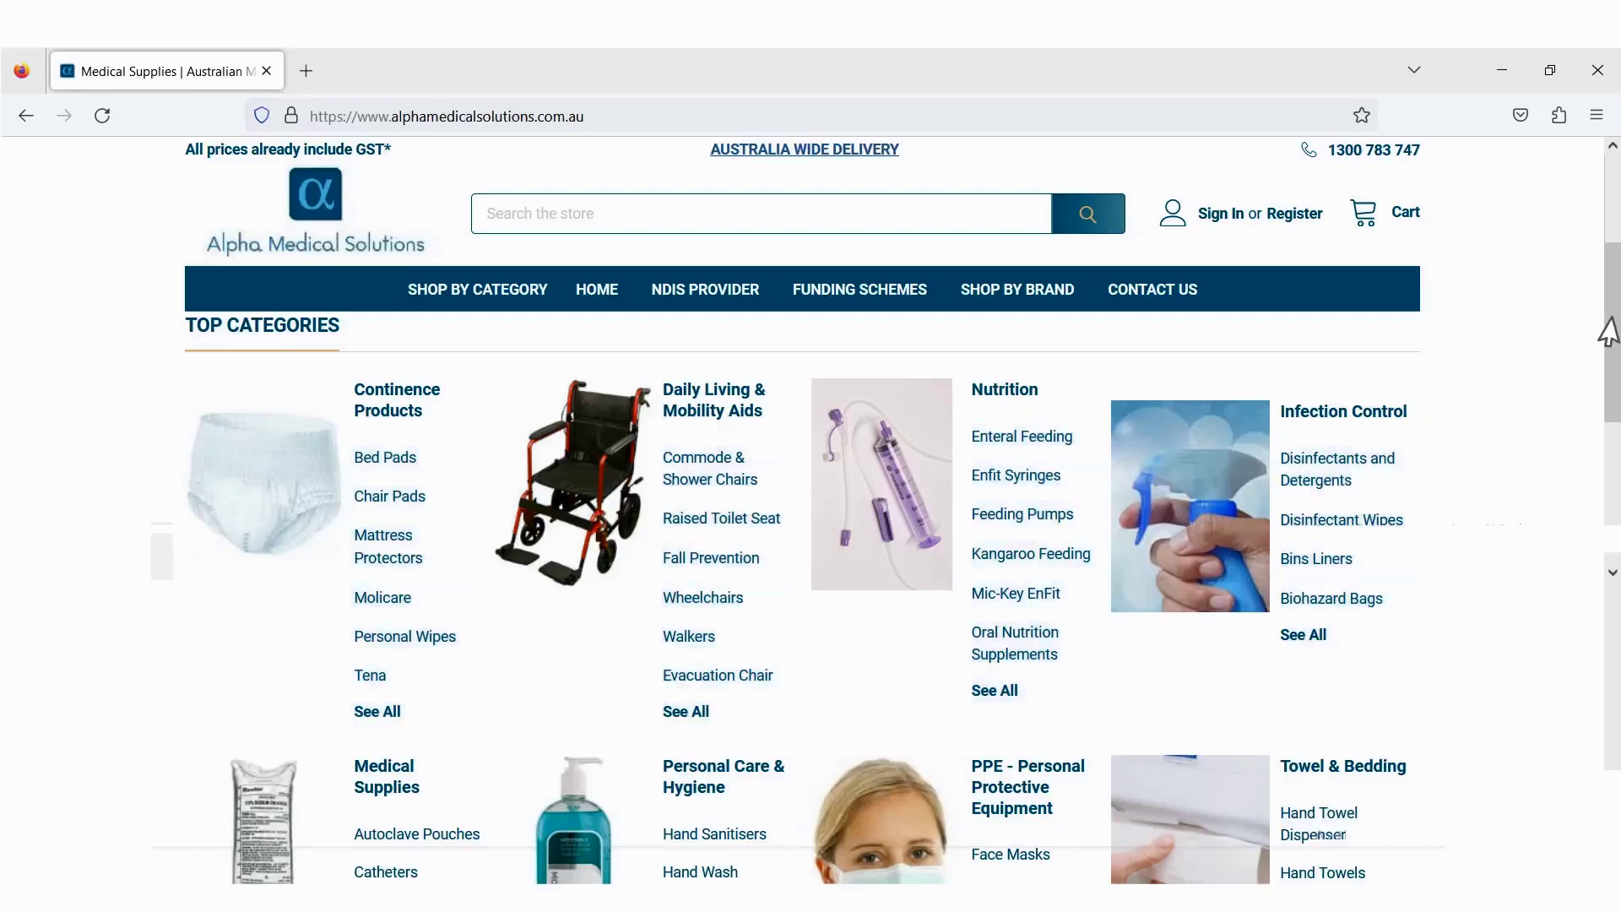
left_click_drag(1608, 332, 1608, 445)
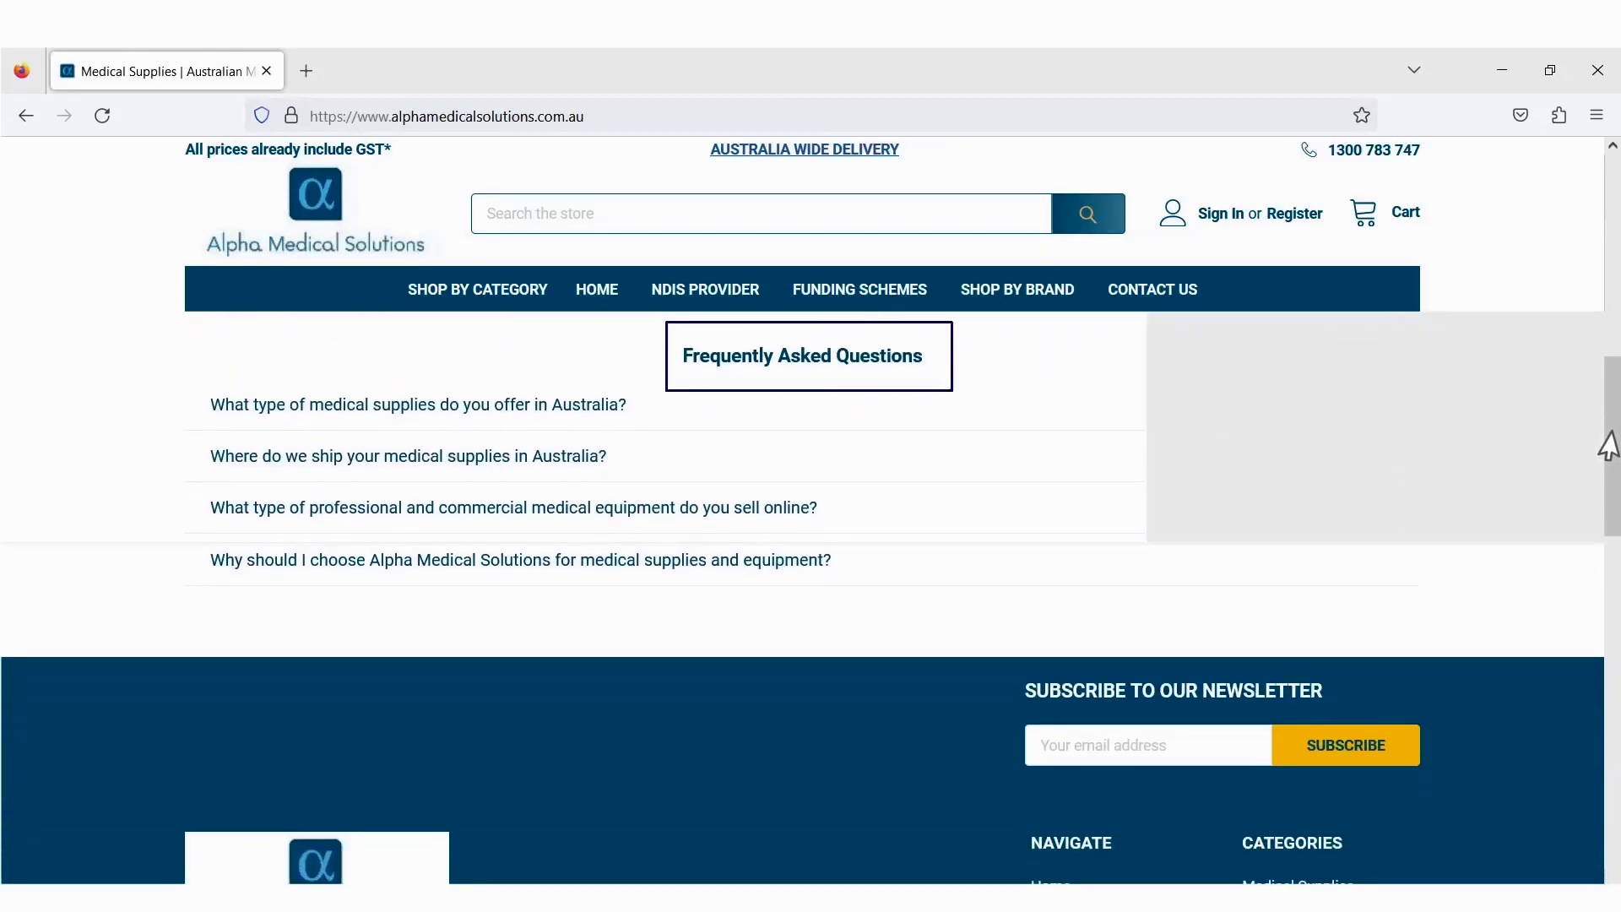
left_click_drag(1609, 445, 1609, 781)
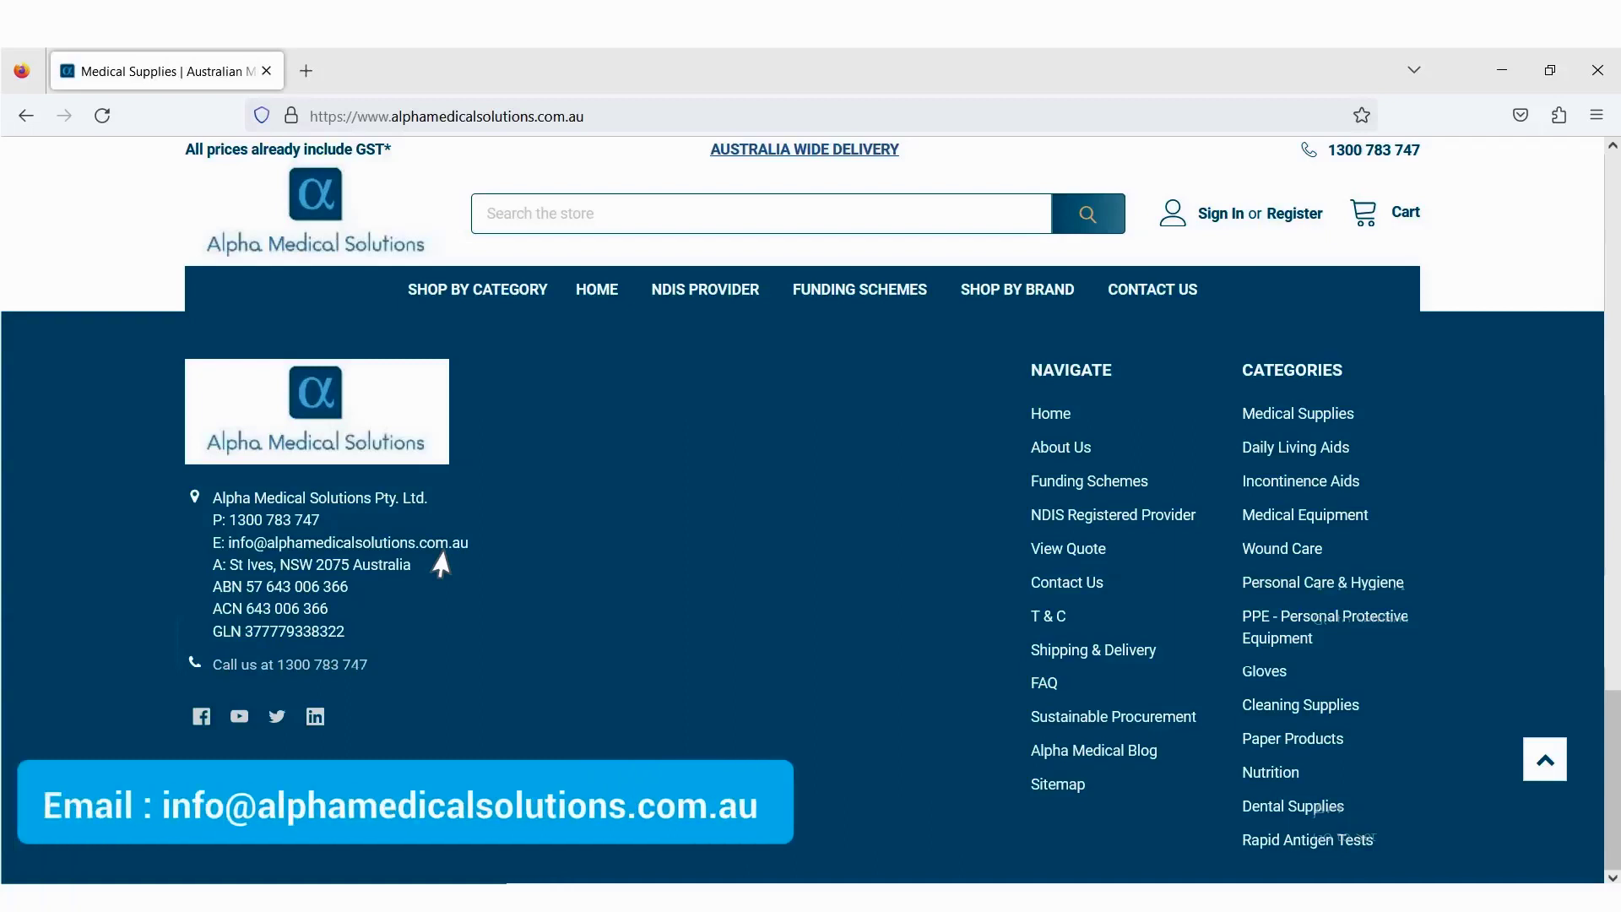
left_click_drag(1610, 785, 1607, 252)
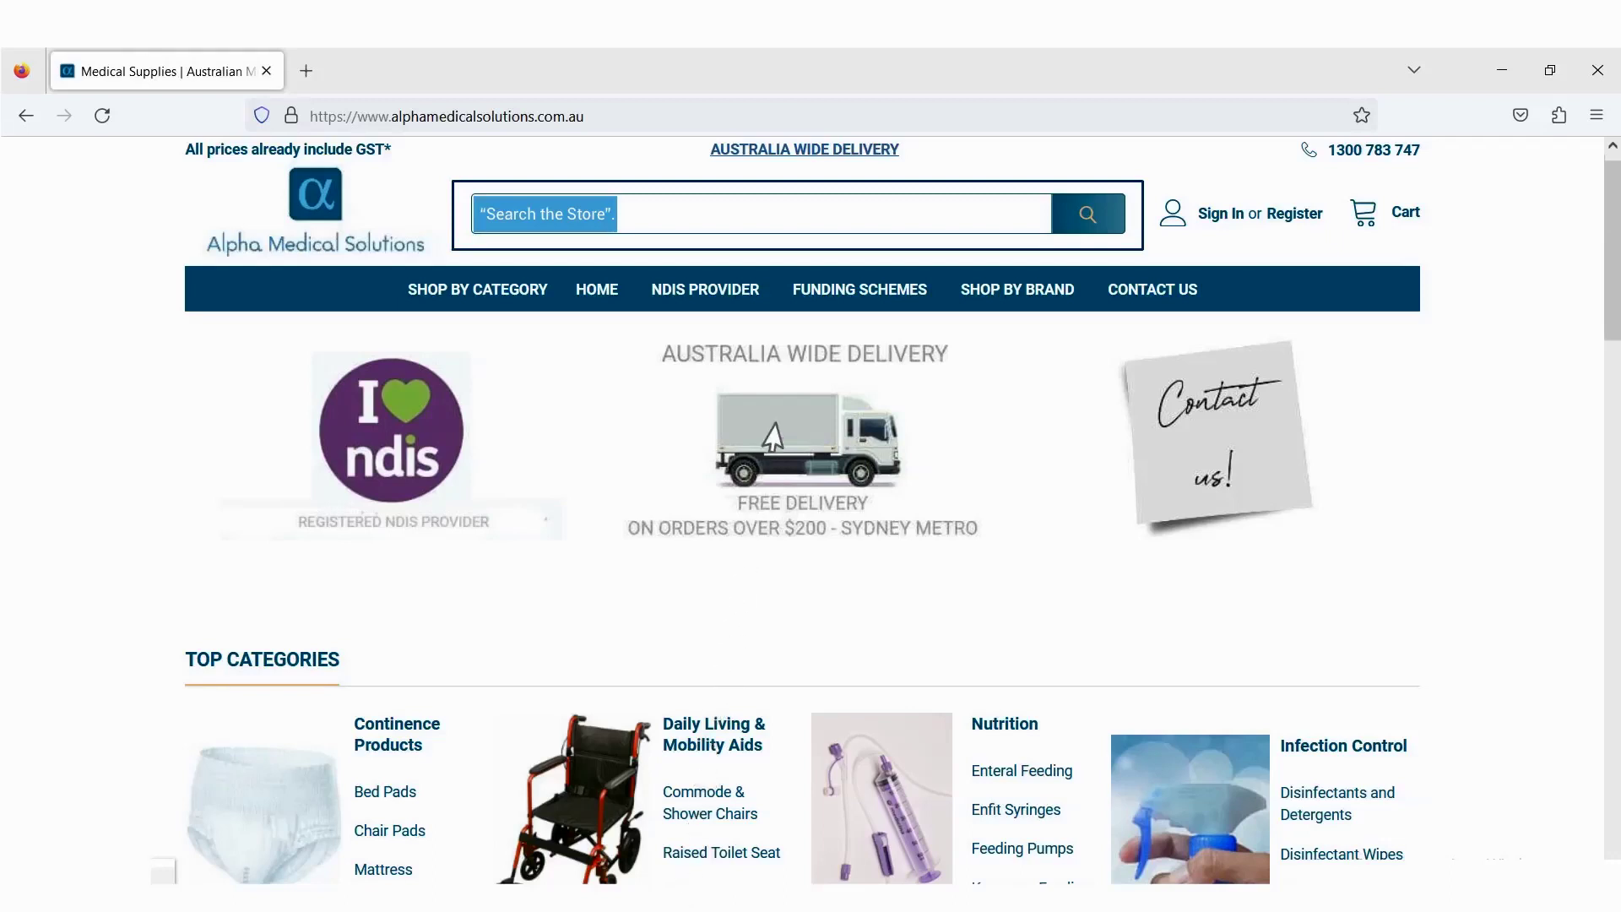
- Search the store for 'Spoon' to list its 7 matching products
left_click(807, 228)
type("Spoon")
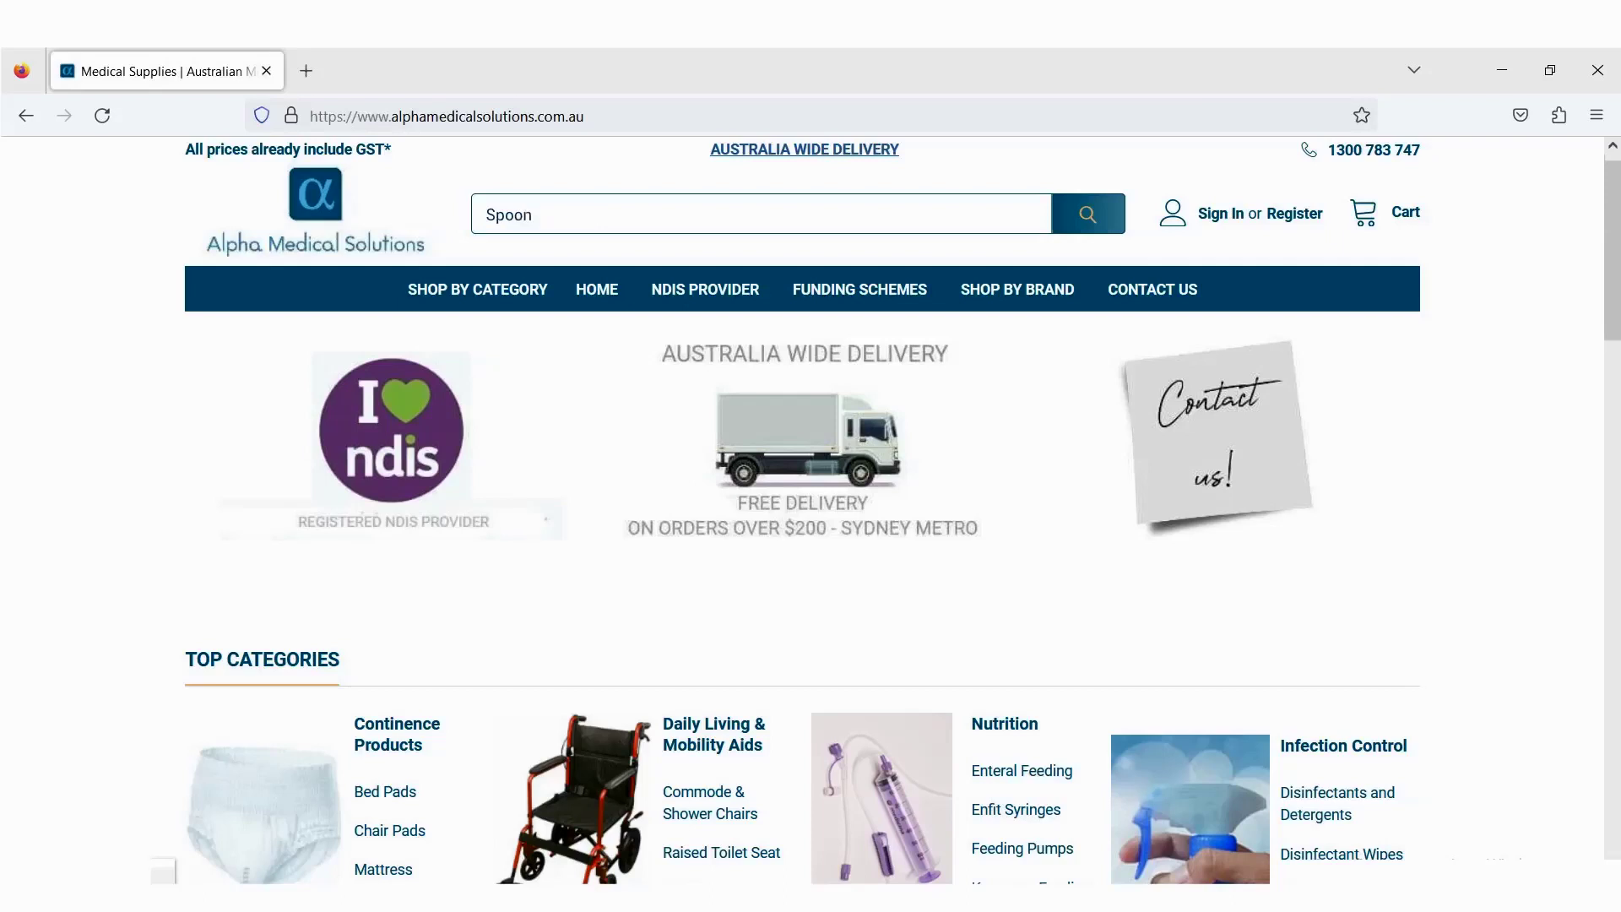
left_click(1075, 224)
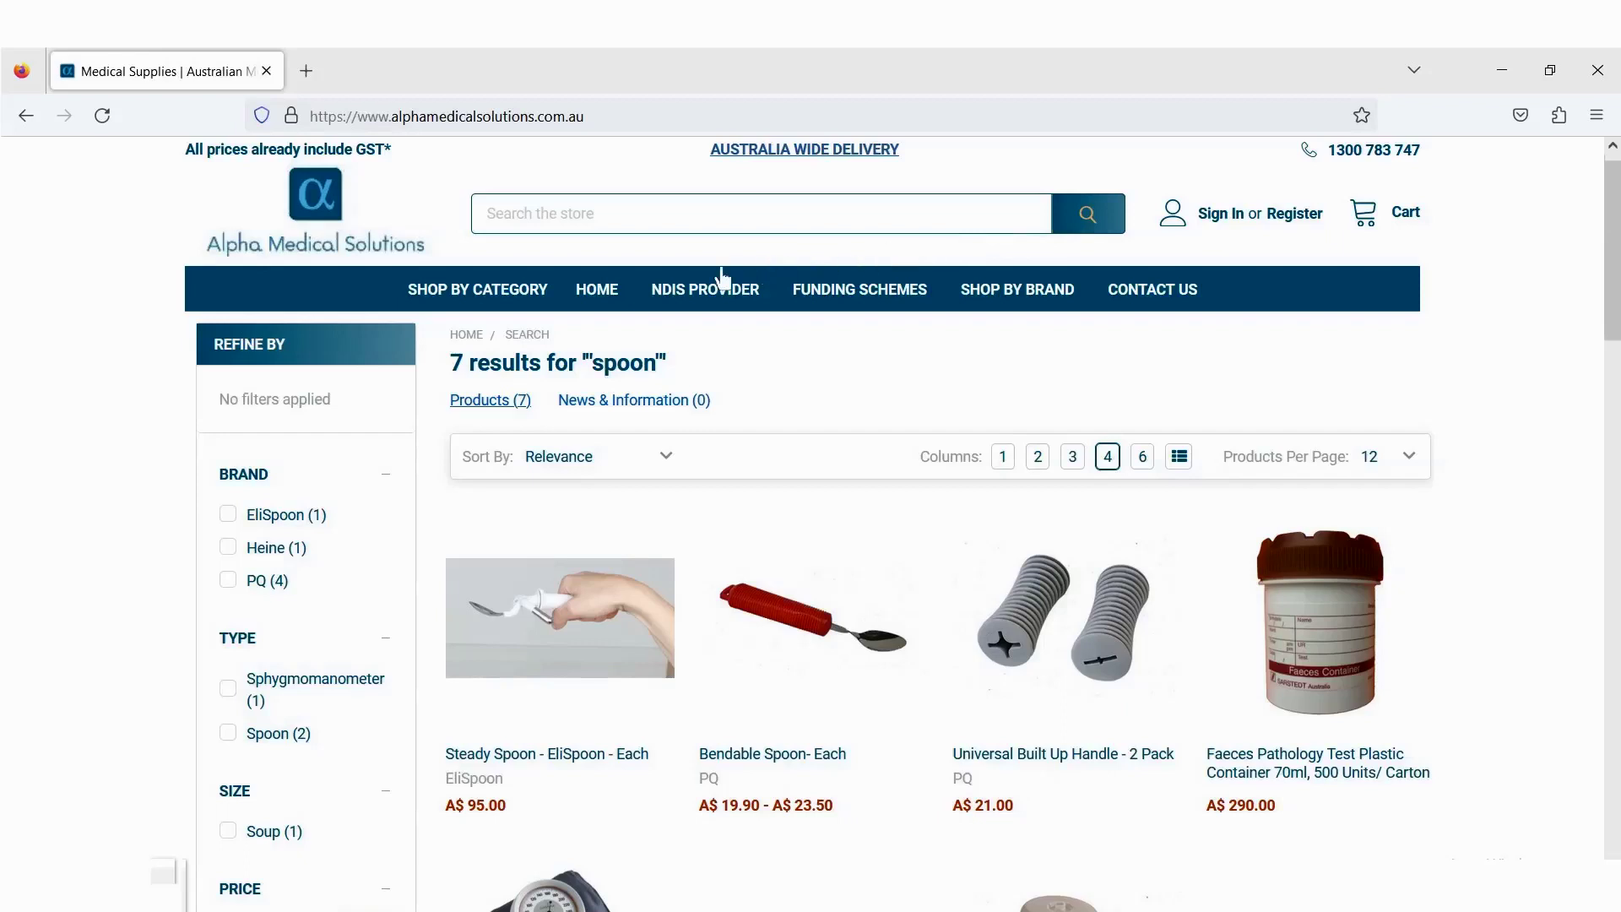
mouse_move(473, 309)
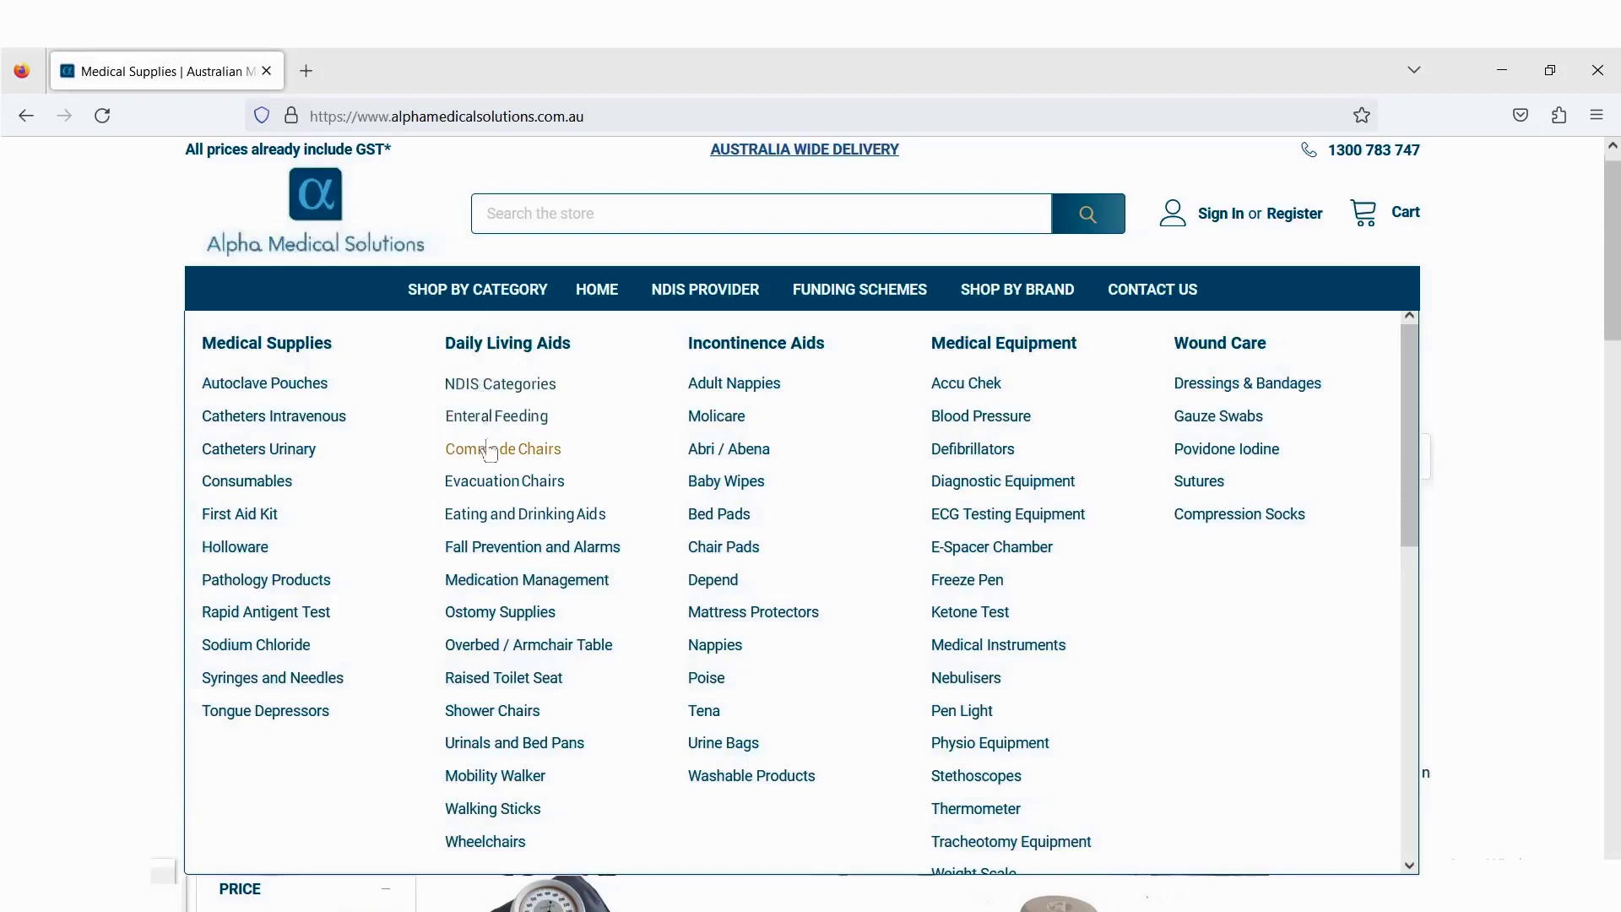
- Browse the Eating and Drinking Aids category and look through its product grid
left_click(499, 516)
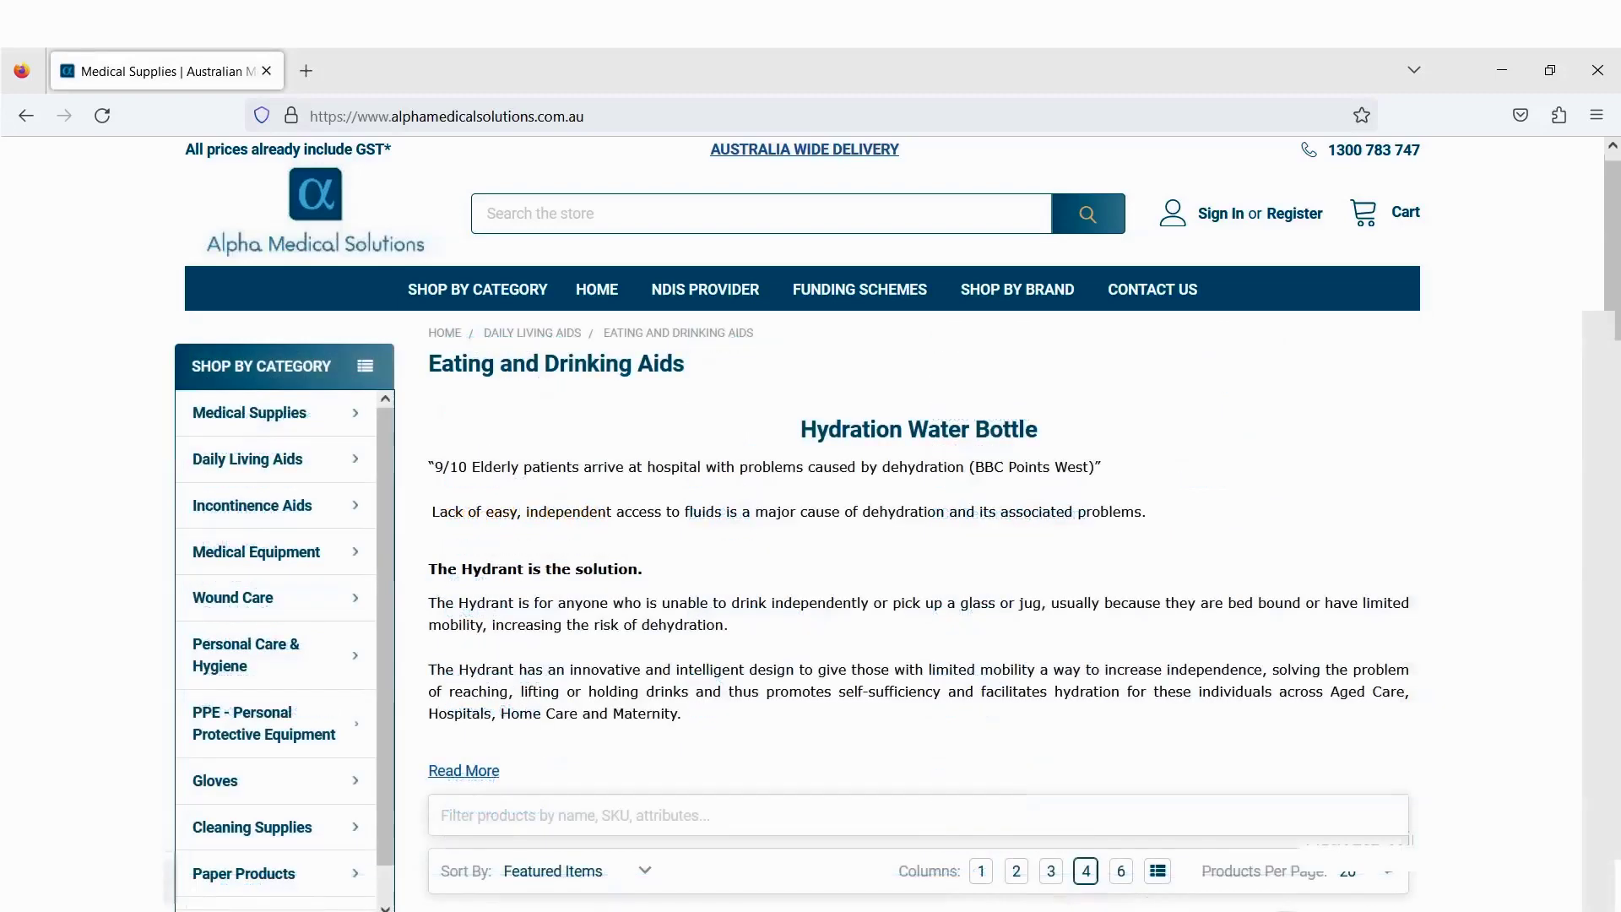
scroll(856, 610, "down", 10)
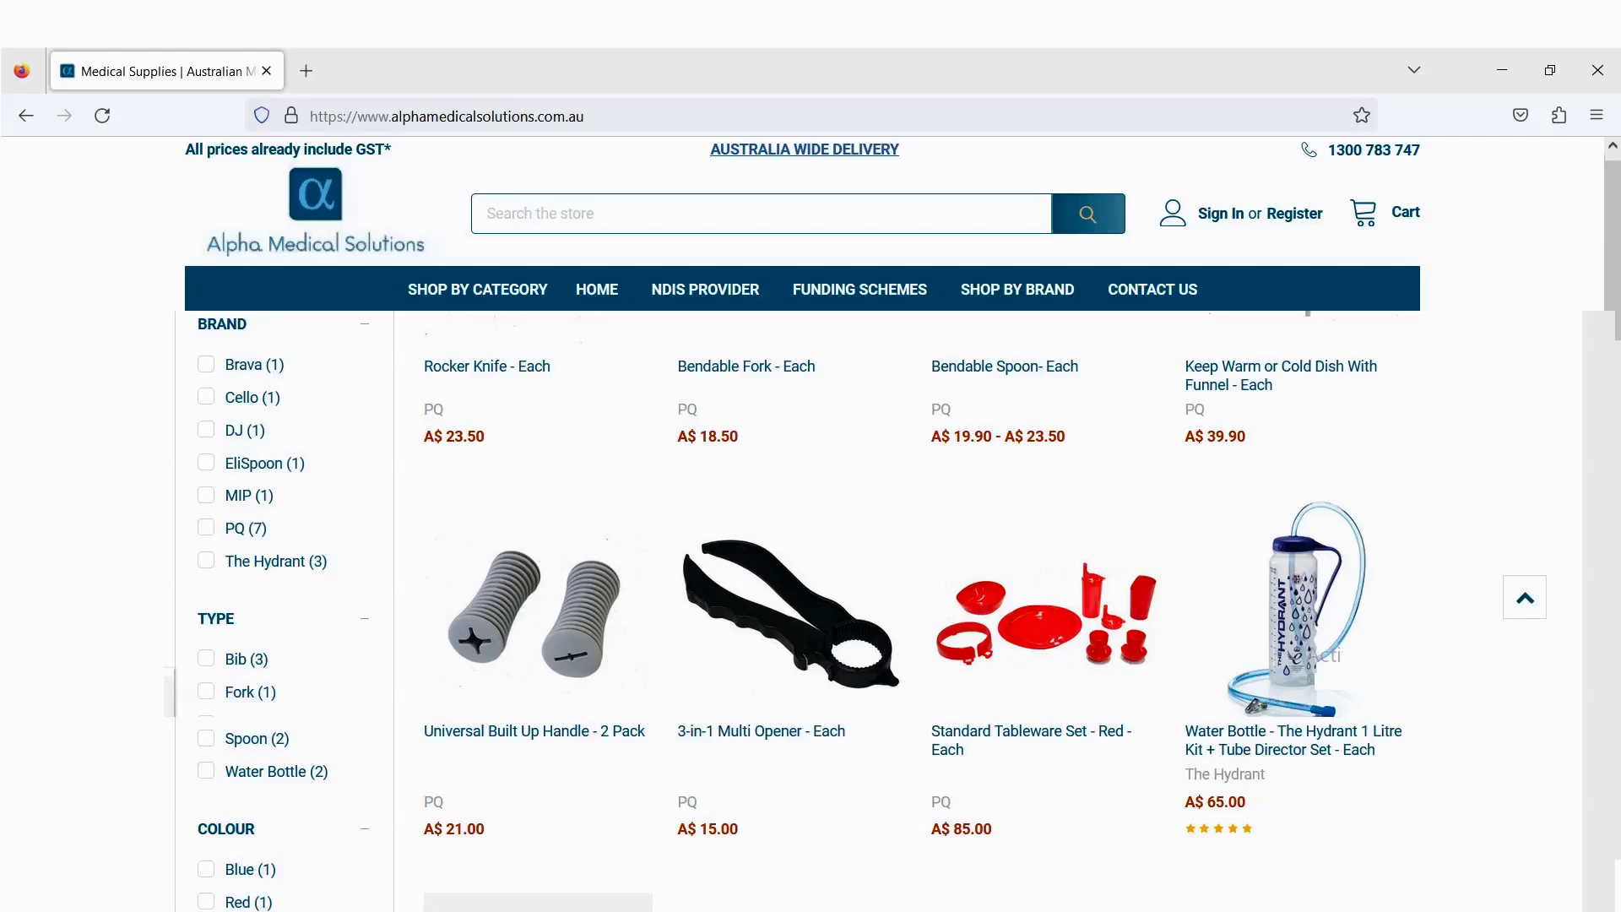
scroll(856, 611, "down", 6)
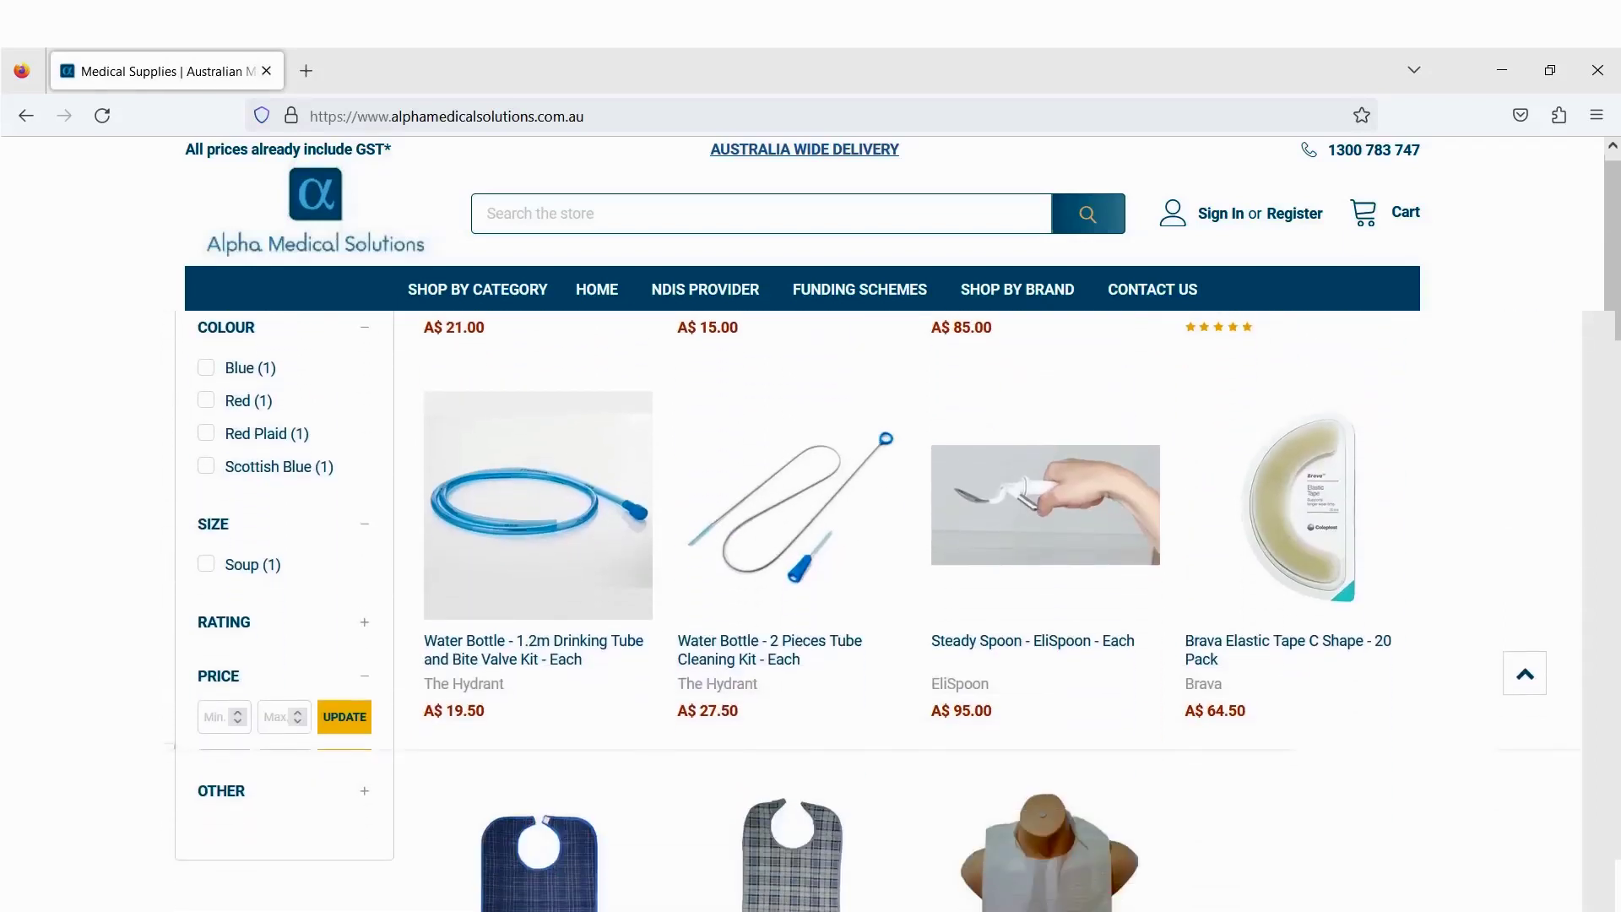
scroll(856, 610, "up", 7)
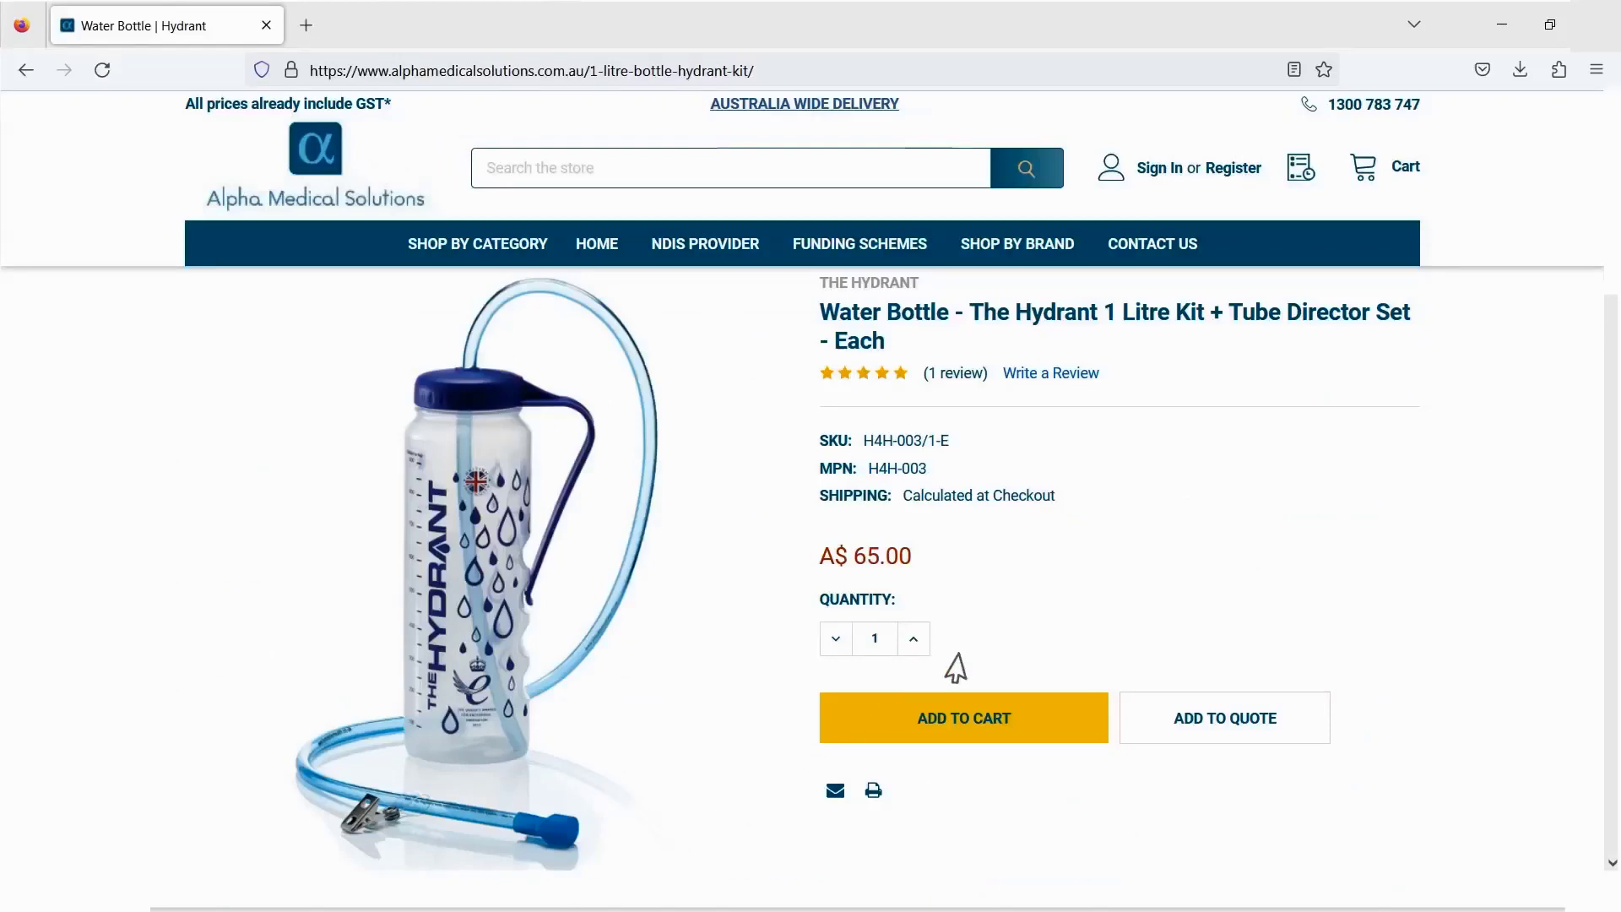
scroll(1612, 338, "down", 2)
left_click_drag(1612, 338, 1613, 658)
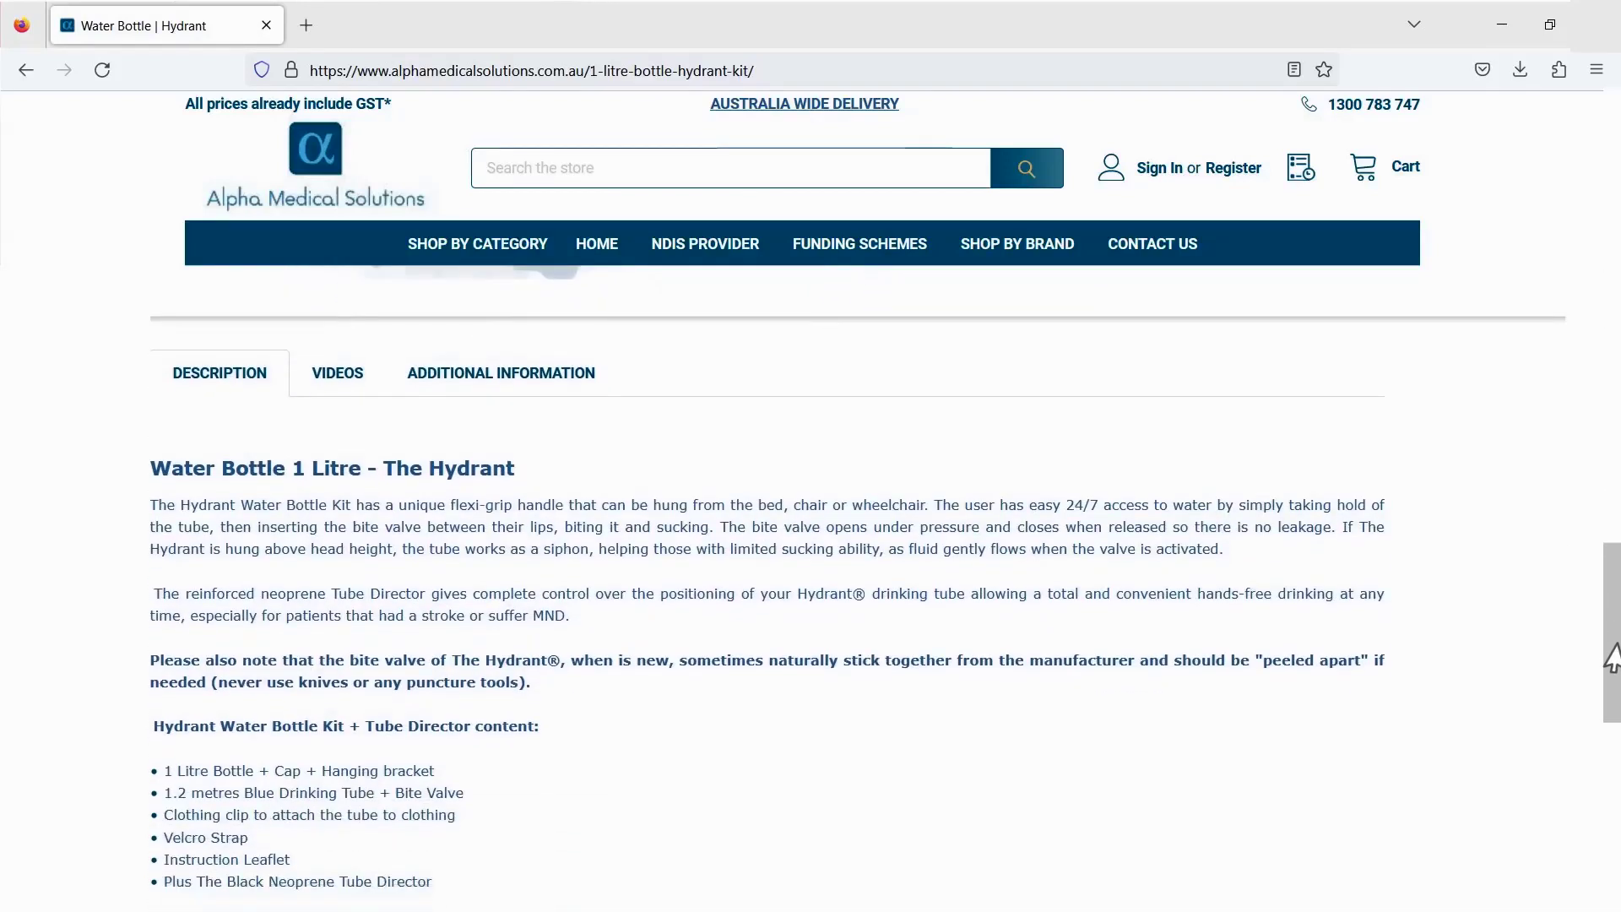
scroll(1613, 658, "down", 5)
scroll(1612, 658, "down", 6)
scroll(1613, 658, "up", 8)
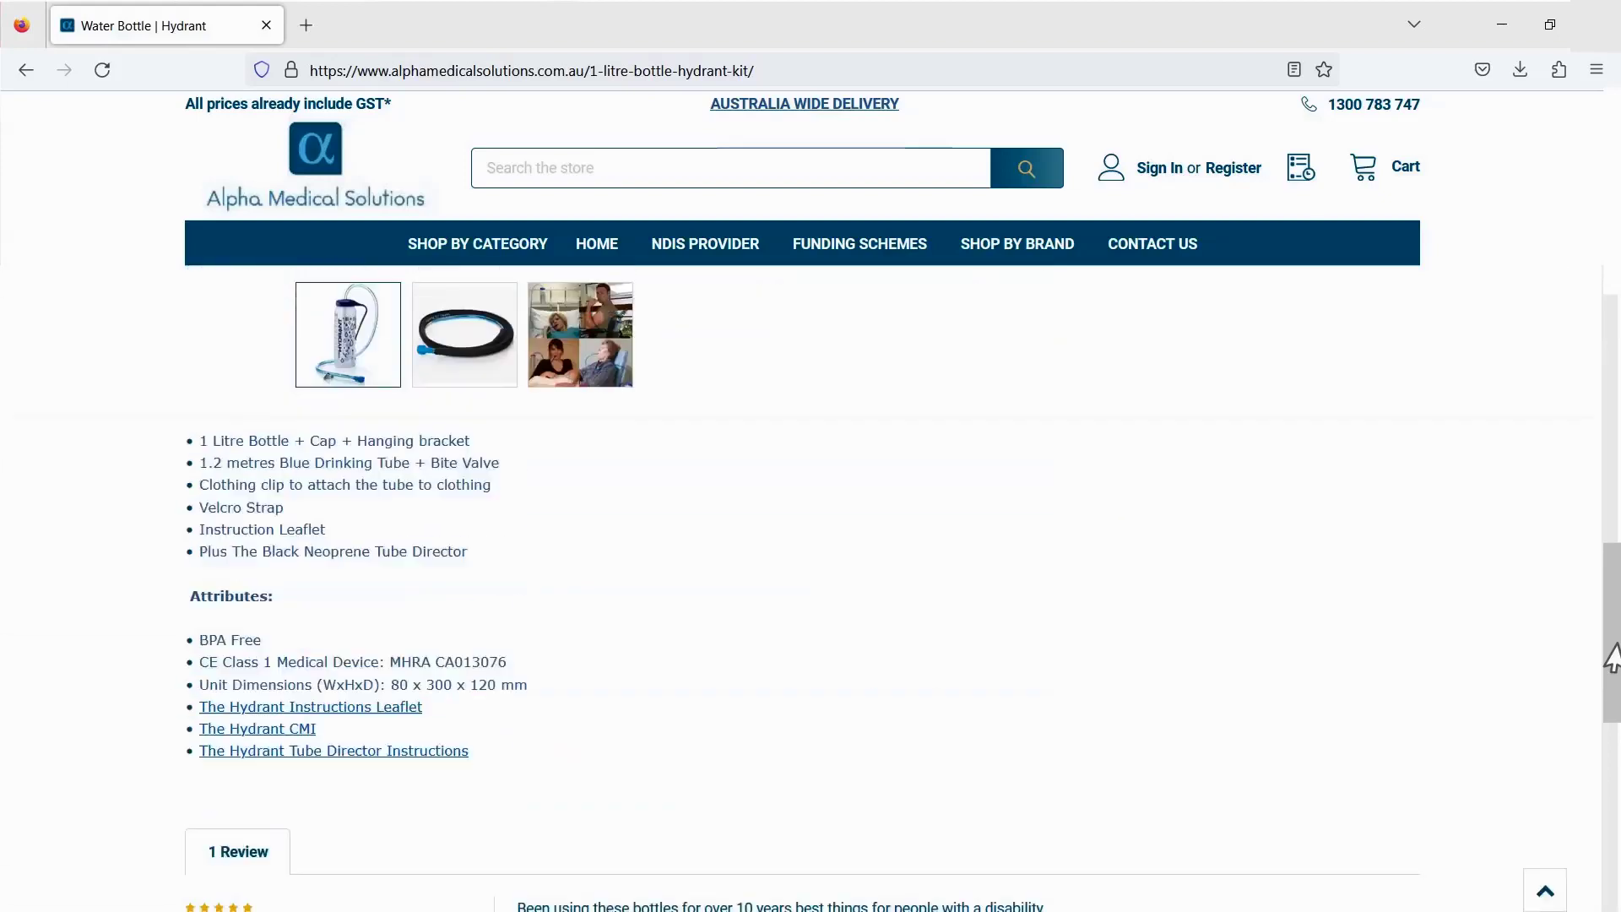
scroll(1613, 659, "up", 15)
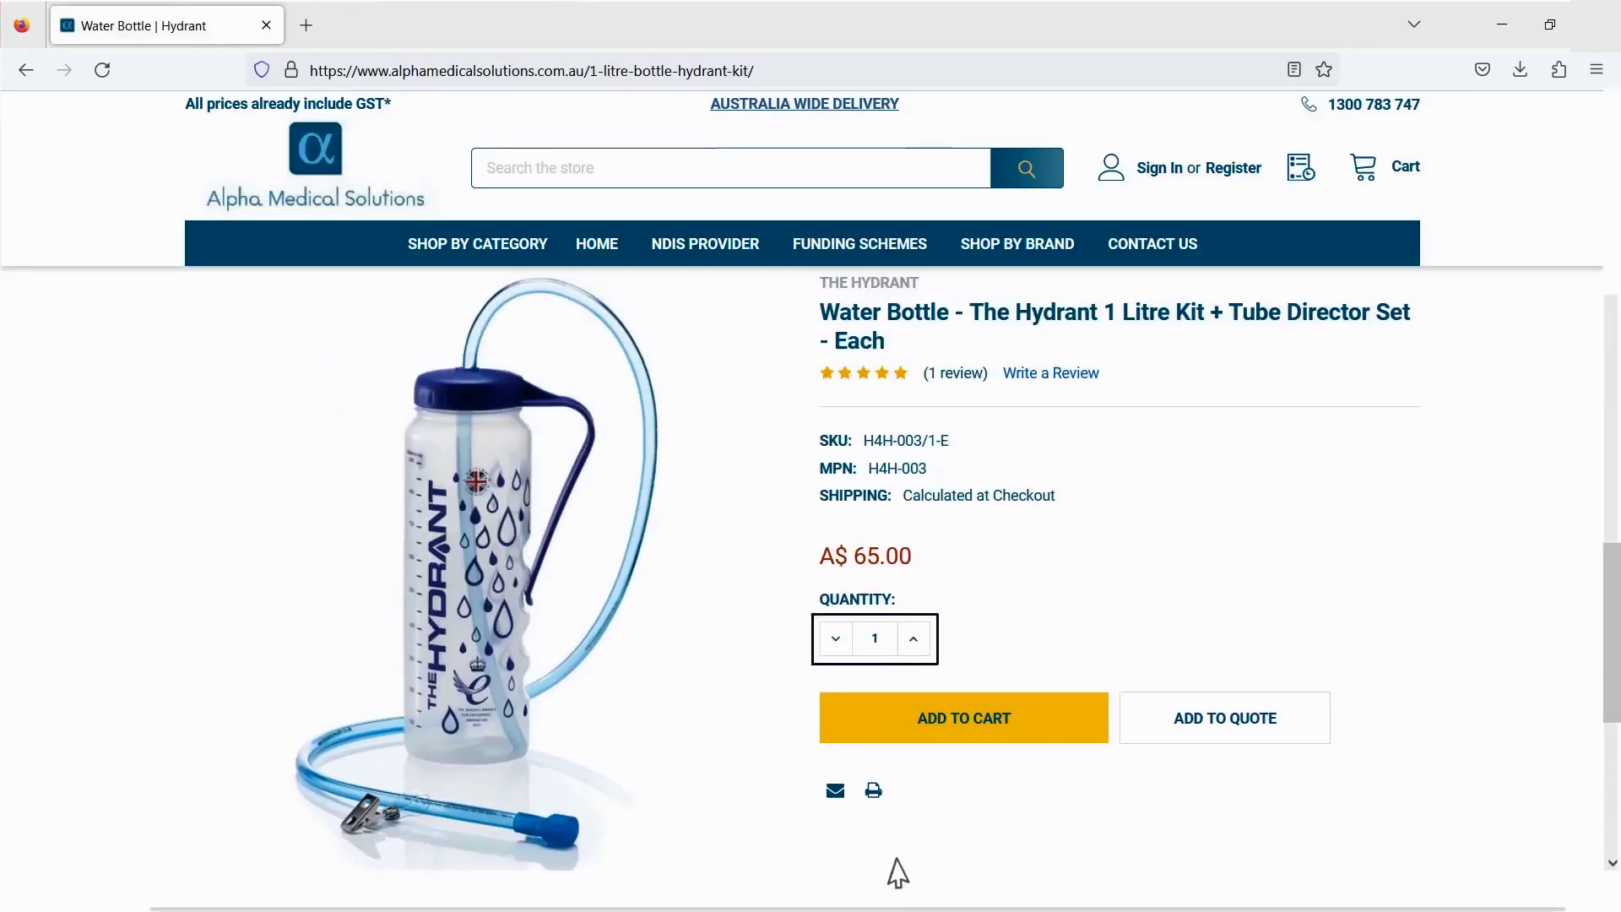
left_click(913, 640)
double_click(876, 640)
type("4")
- Search for 'Molicare' and add the Molicare Premium Elastic 7 Drops Slip pack to the cart
type("Molicare")
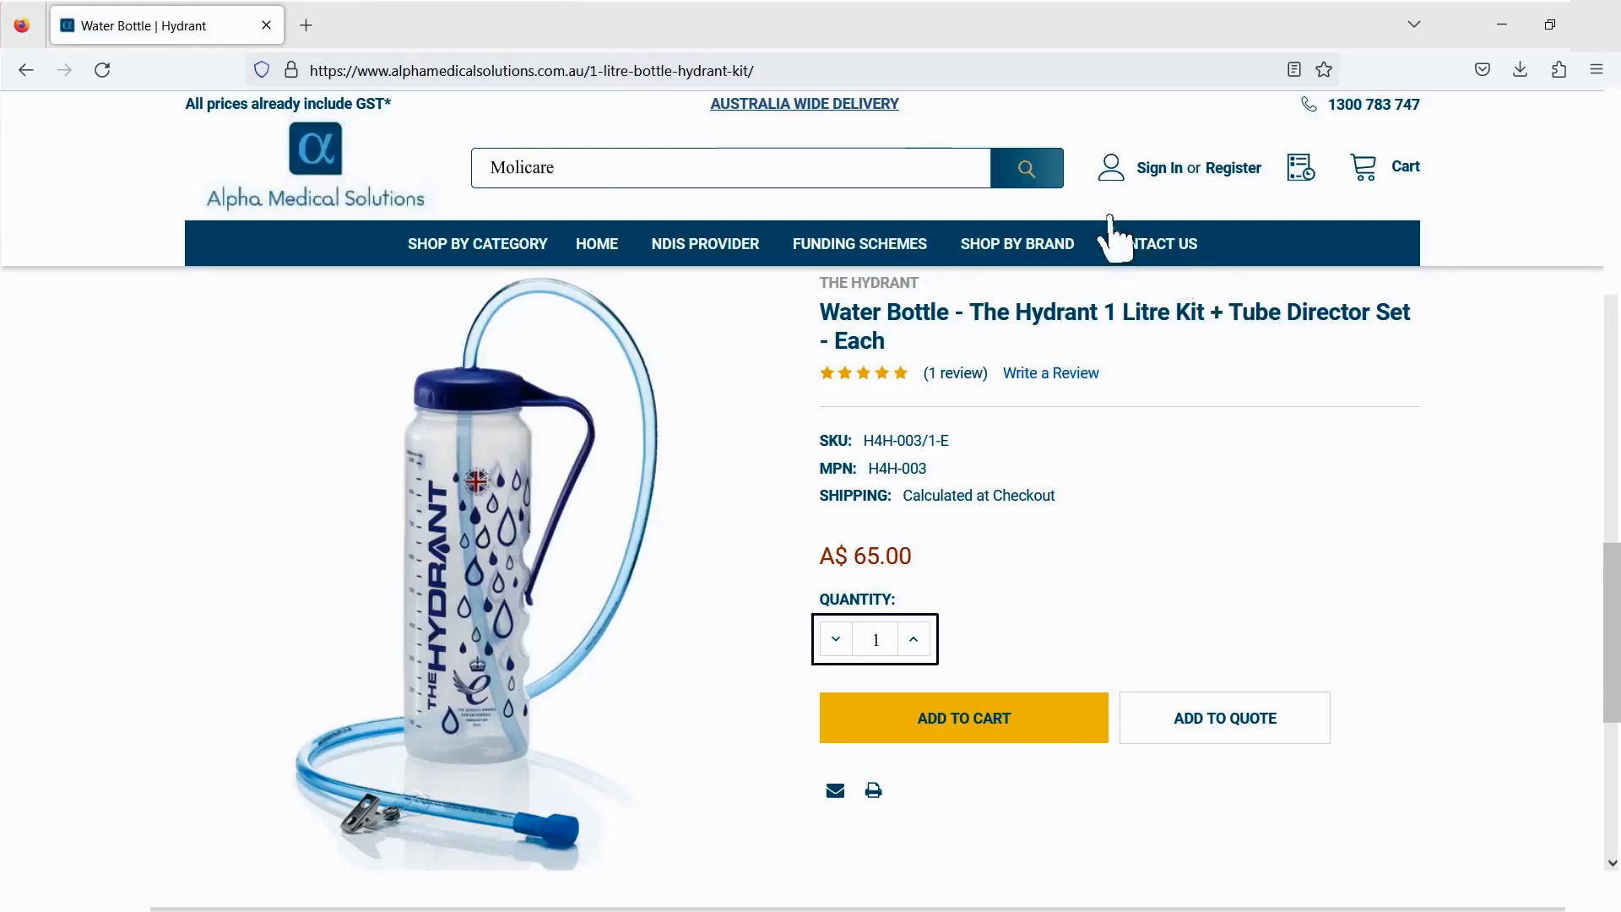
left_click(1035, 177)
key("Tab")
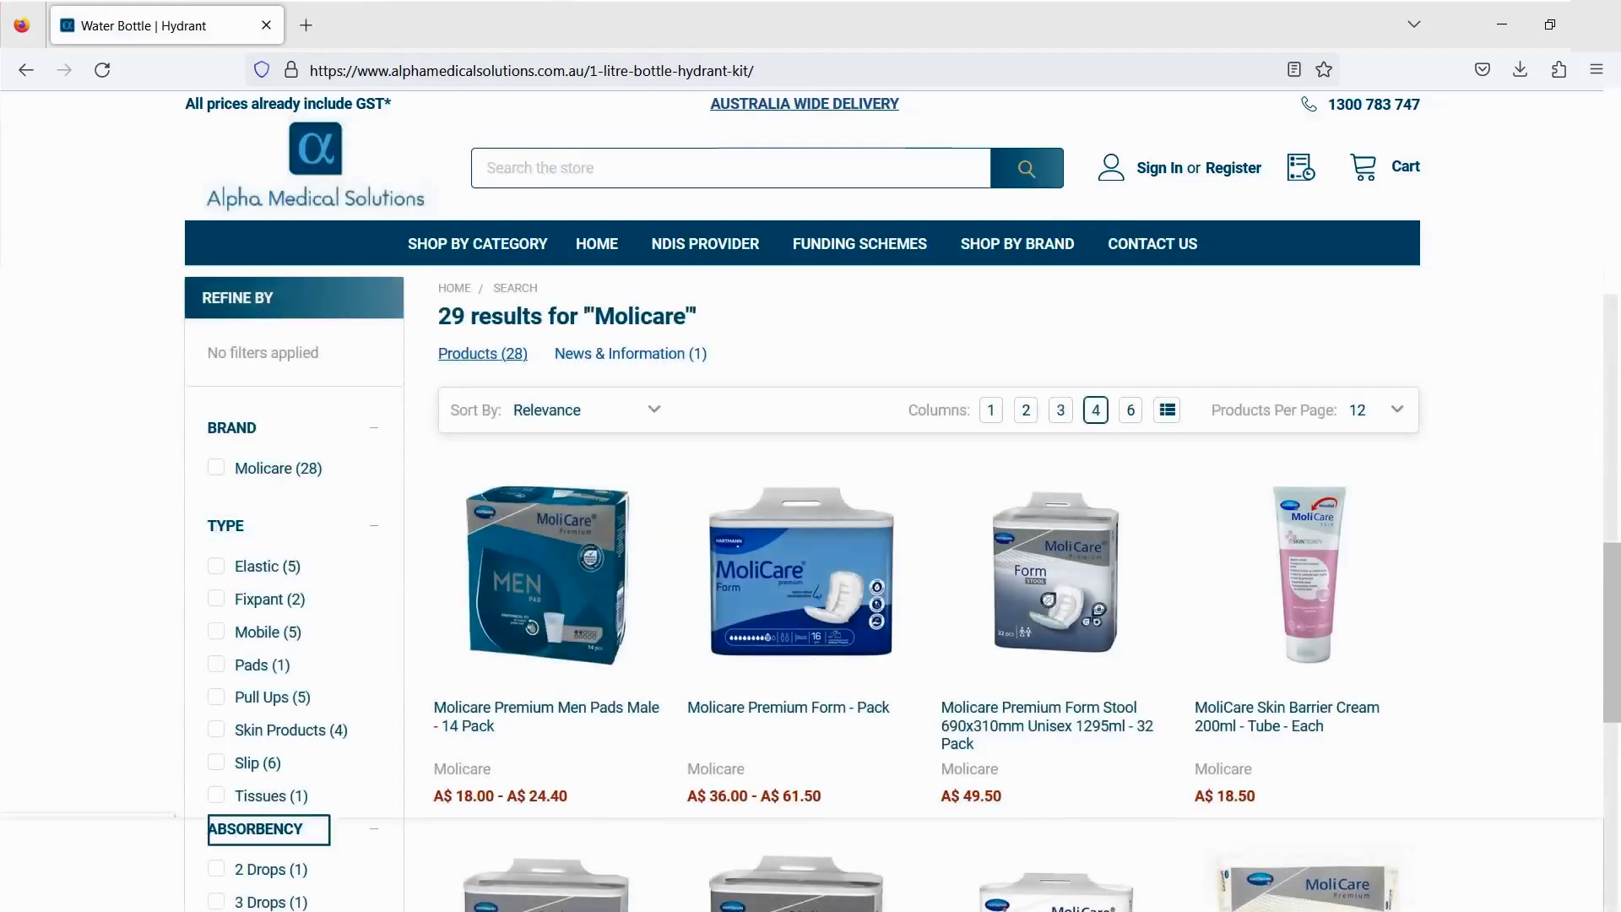
scroll(929, 549, "down", 8)
scroll(929, 549, "down", 3)
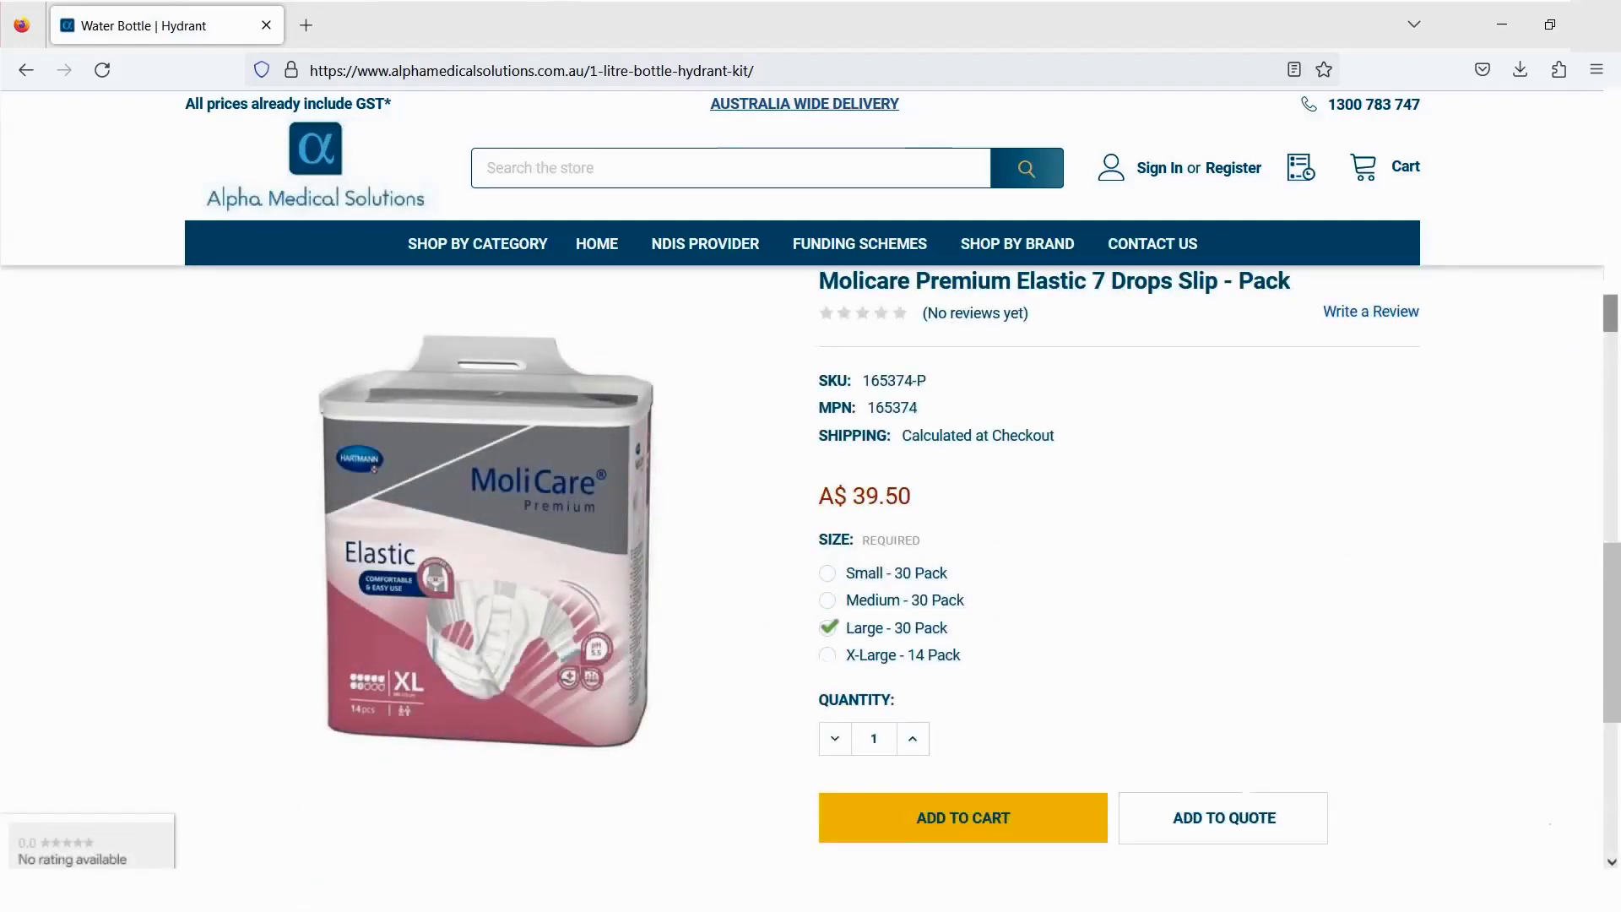
left_click(986, 831)
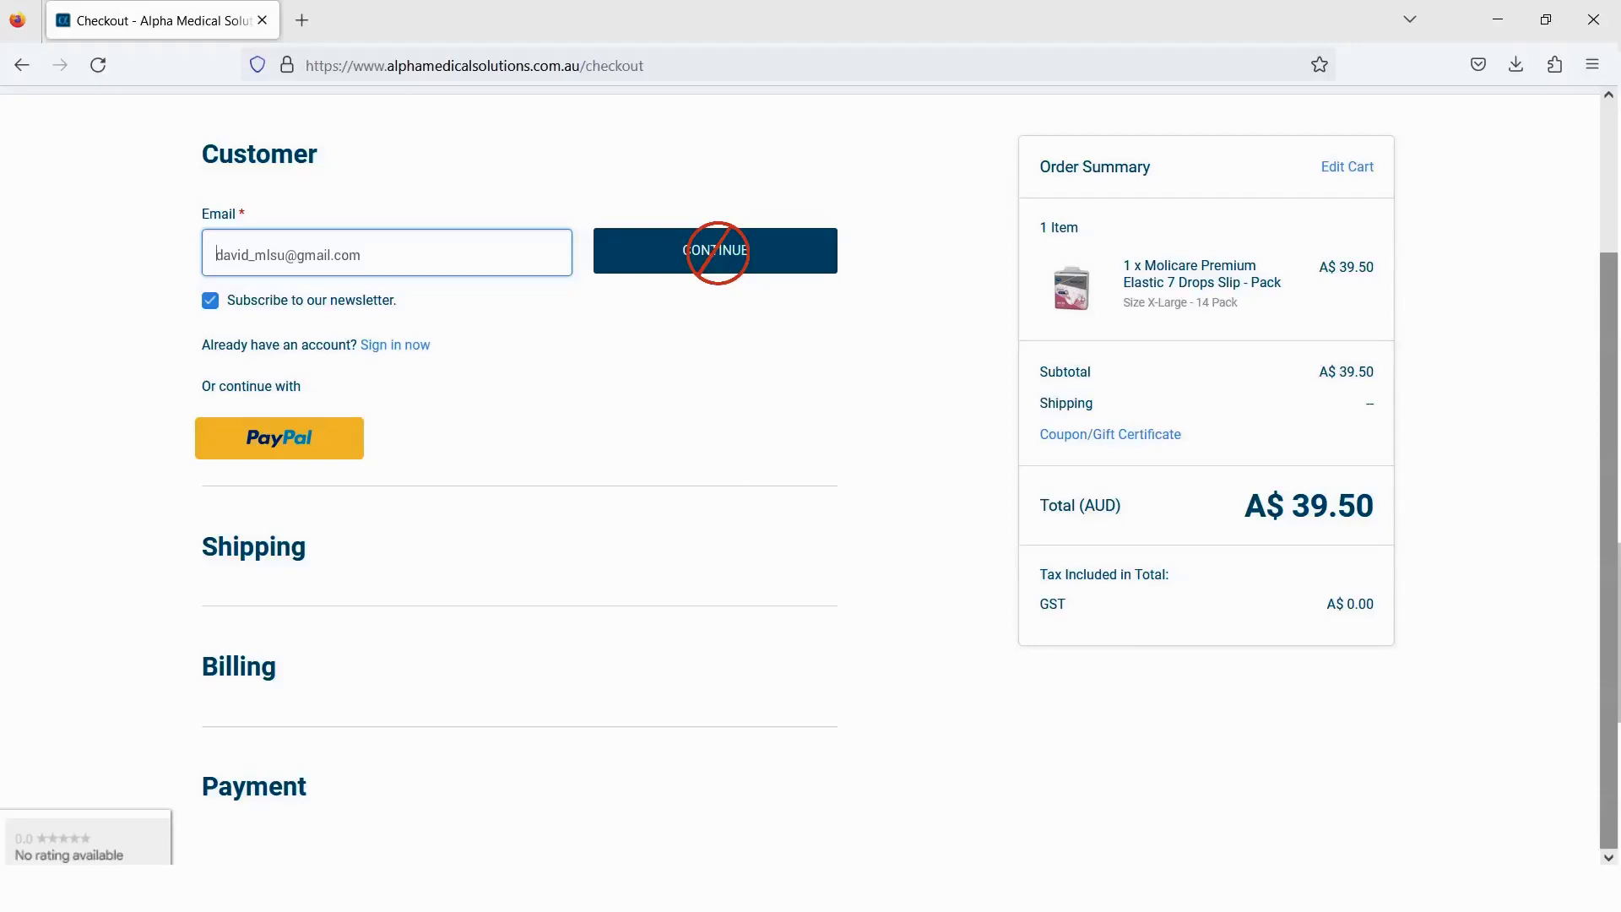
- Replace the pre-filled checkout e-mail with the customer's saved e-mail suggestion
key("ctrl+a")
key("BackSpace")
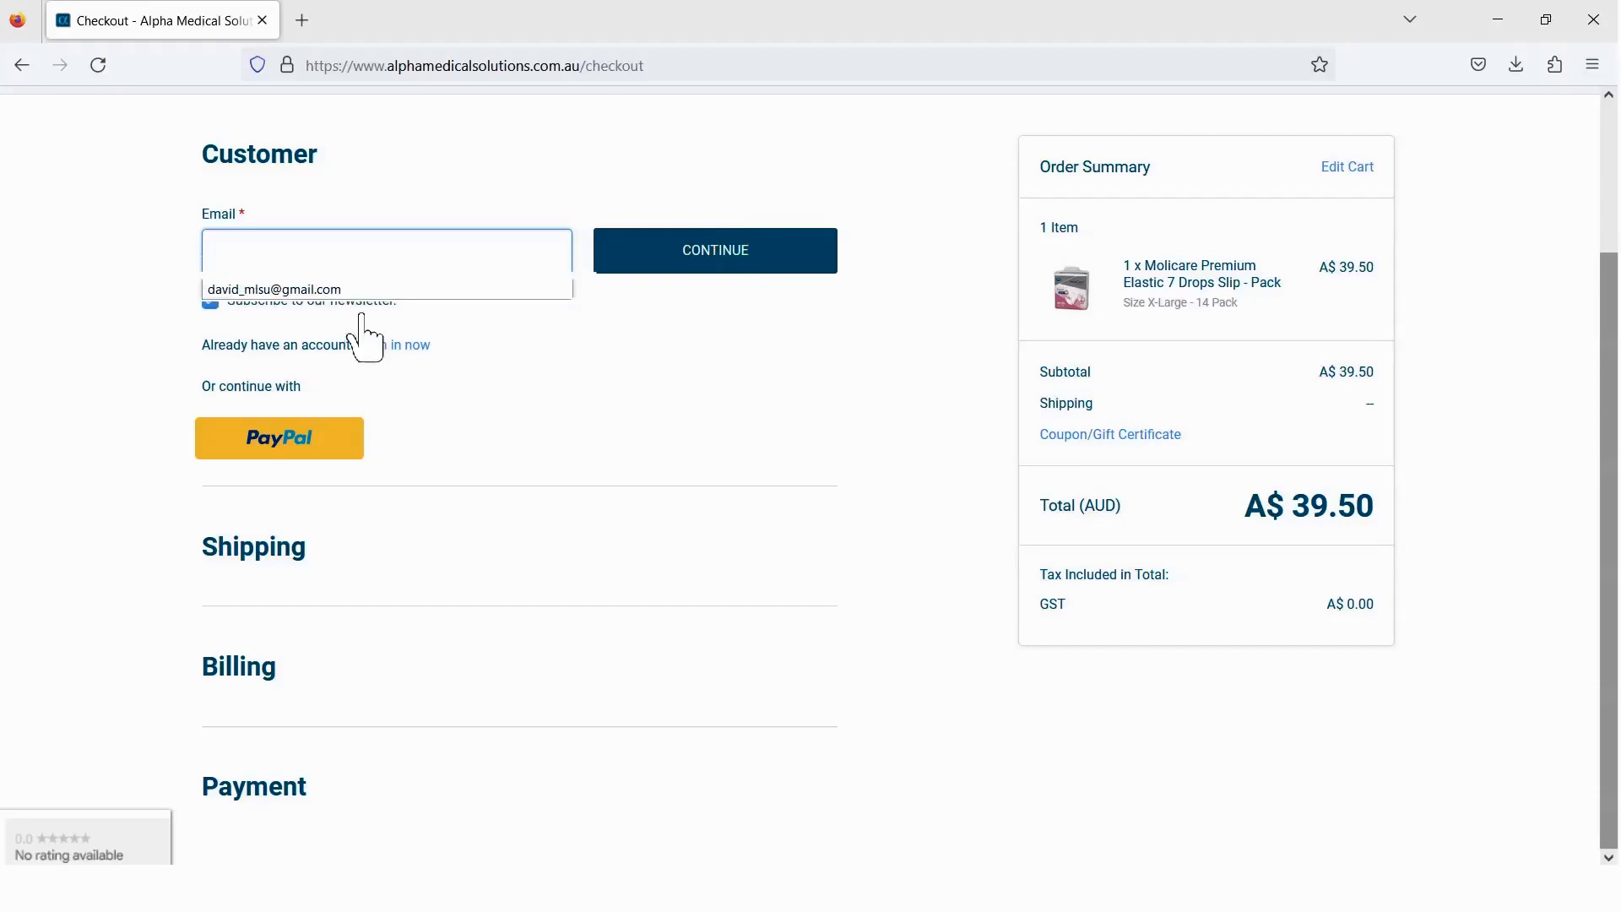
left_click(363, 290)
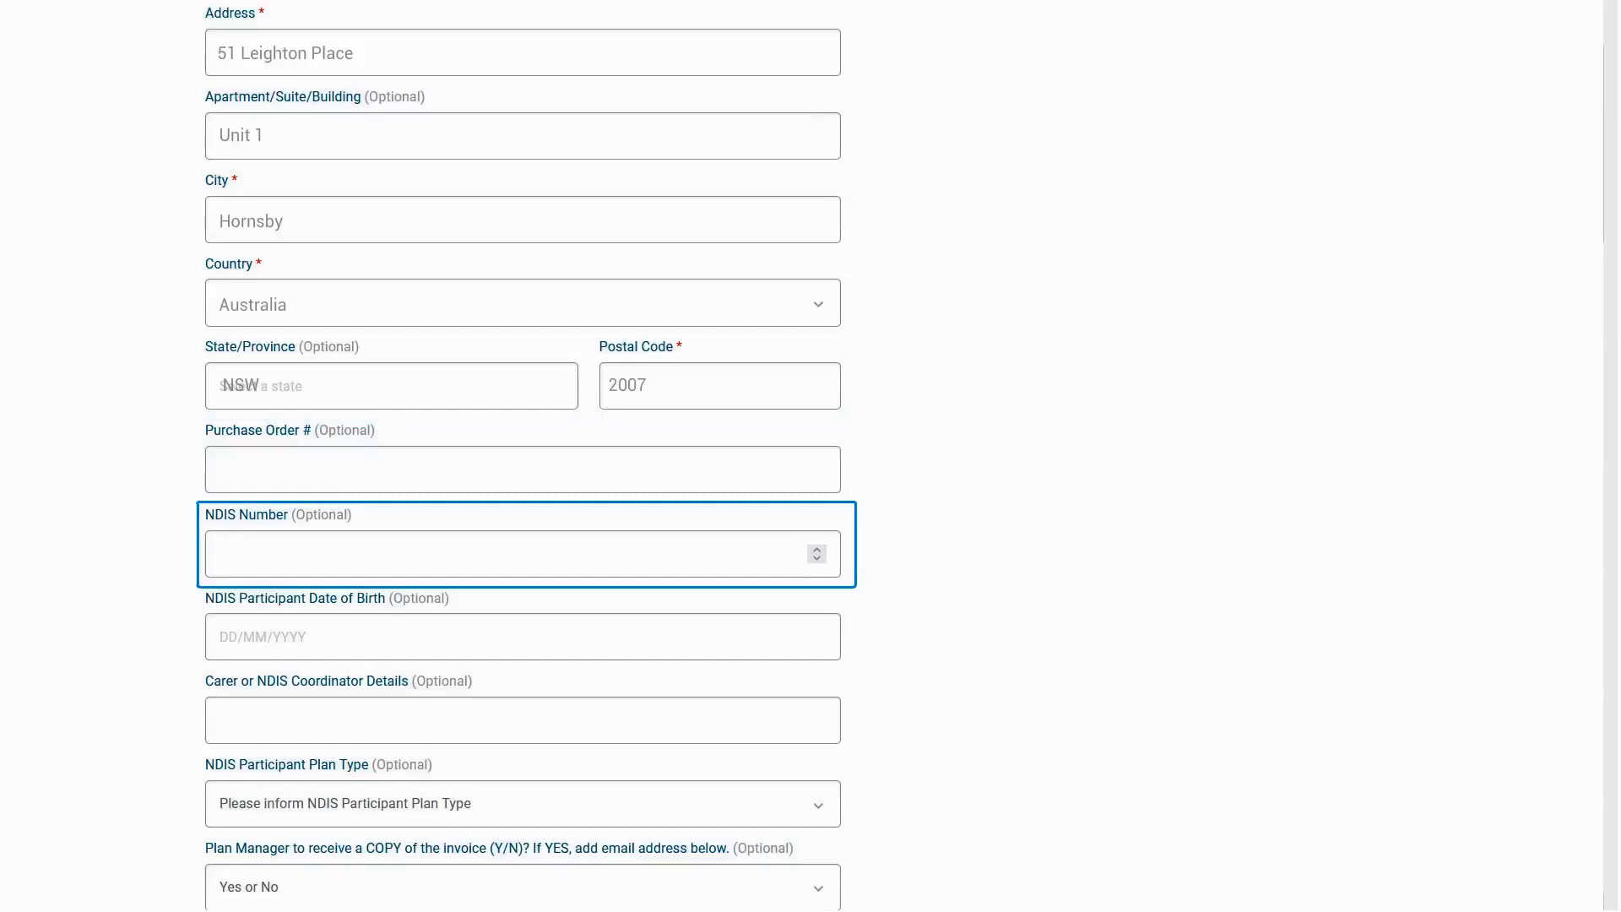
- Enter 43, set NDIS plan type Plan Managed, plan manager copy Yes, and add a copy e-mail
type("43")
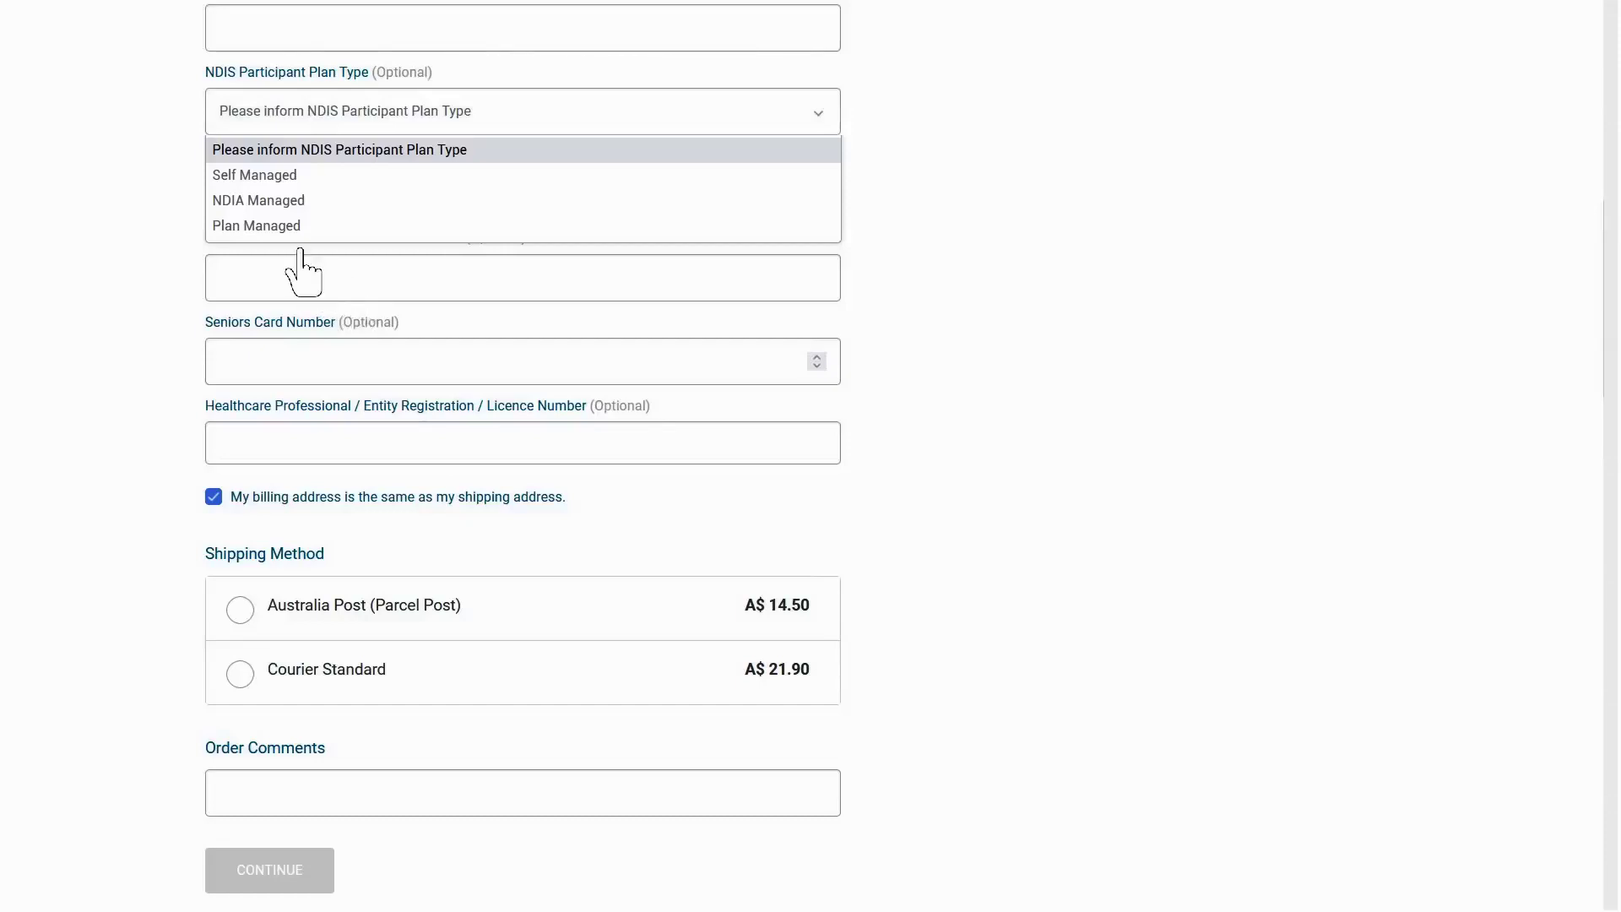
left_click(266, 226)
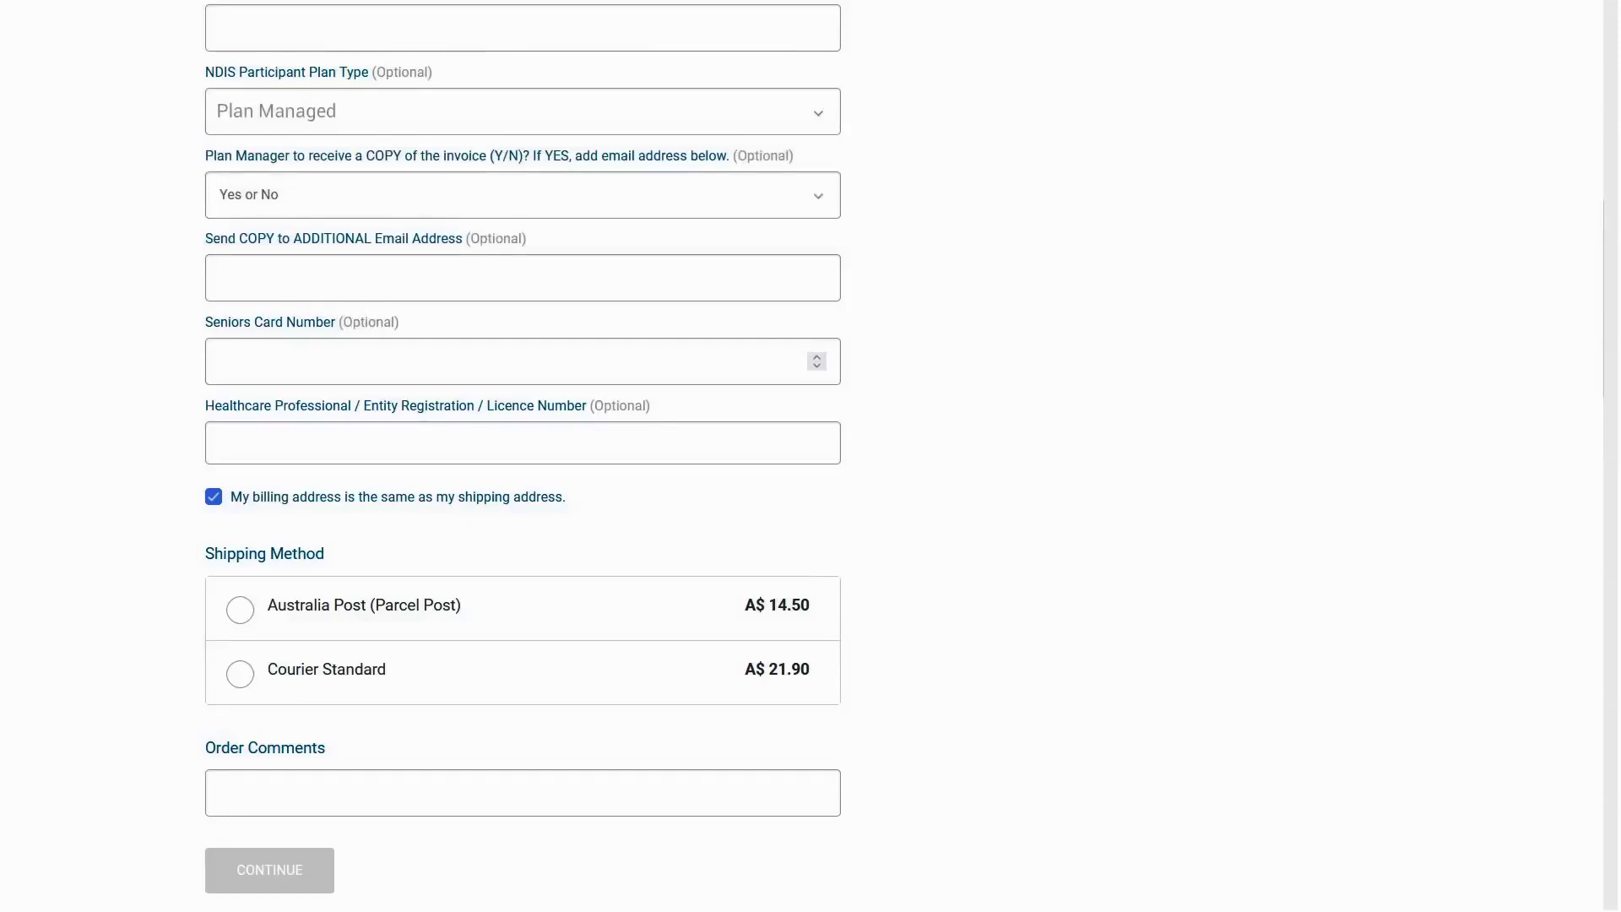
left_click(266, 195)
left_click(235, 236)
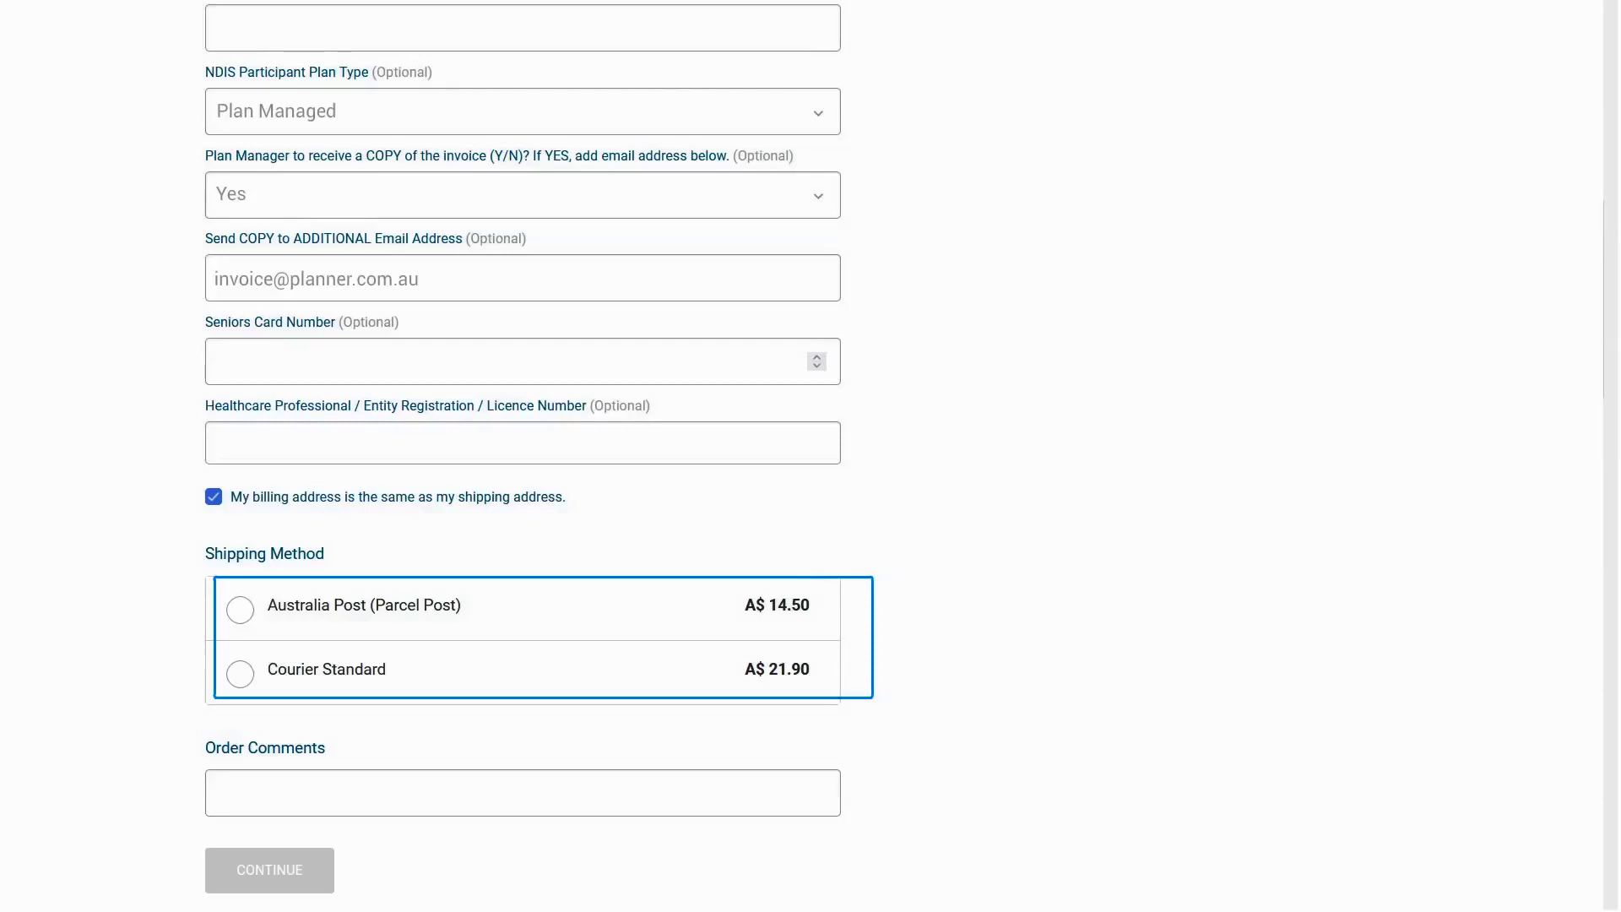
- Choose Australia Post delivery with the comment 'Leave at the door' and continue to payment
left_click(239, 609)
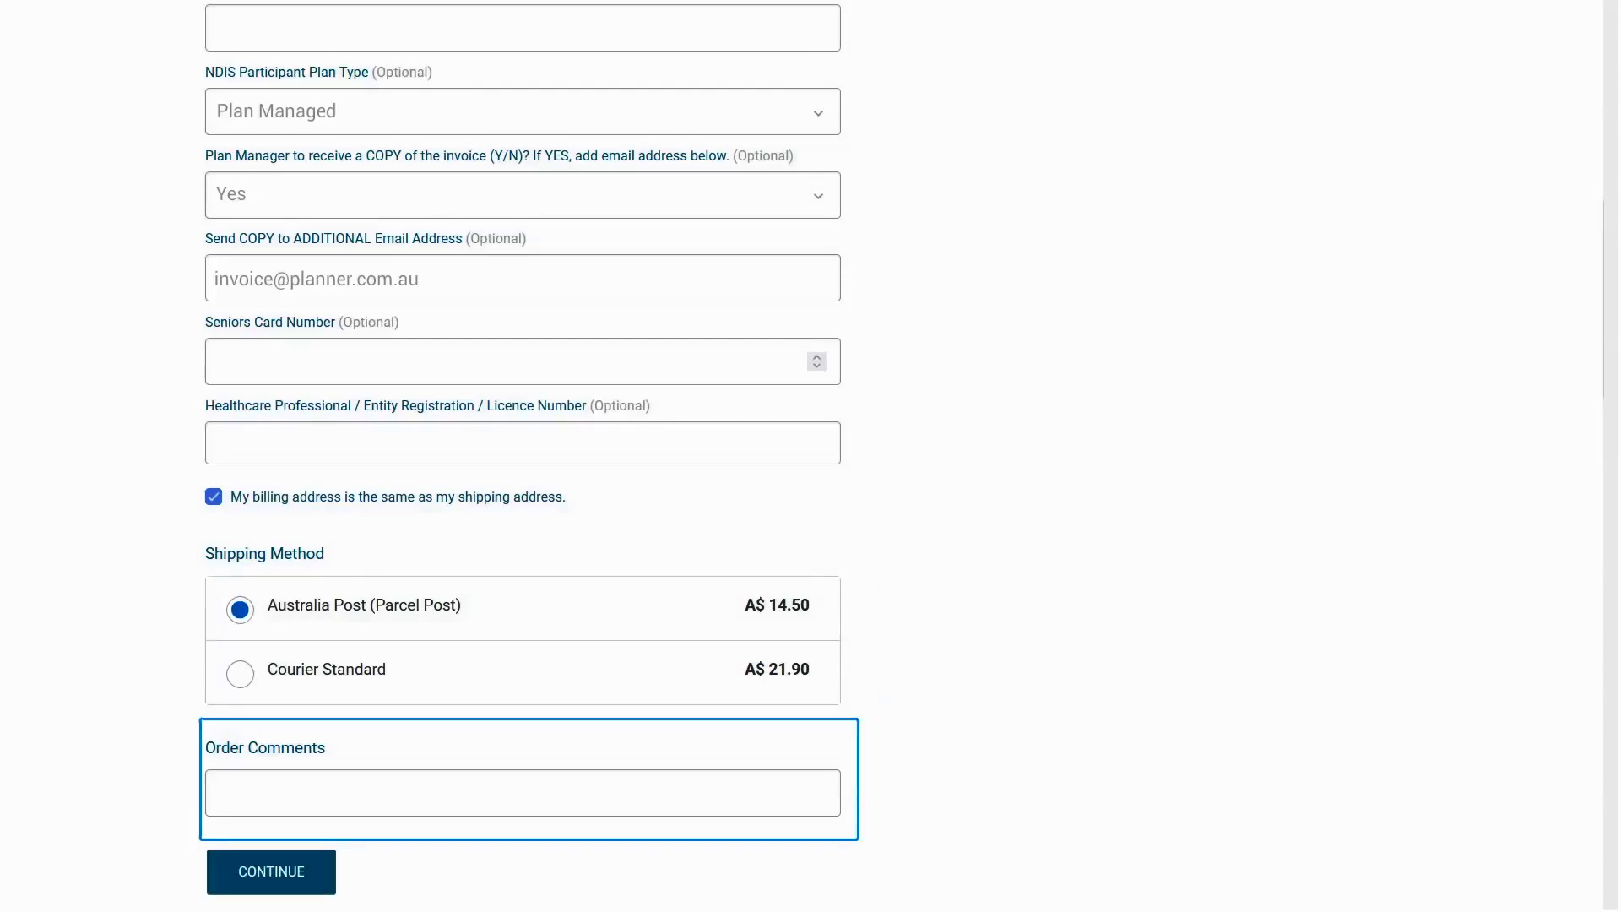
type("Leave at the door")
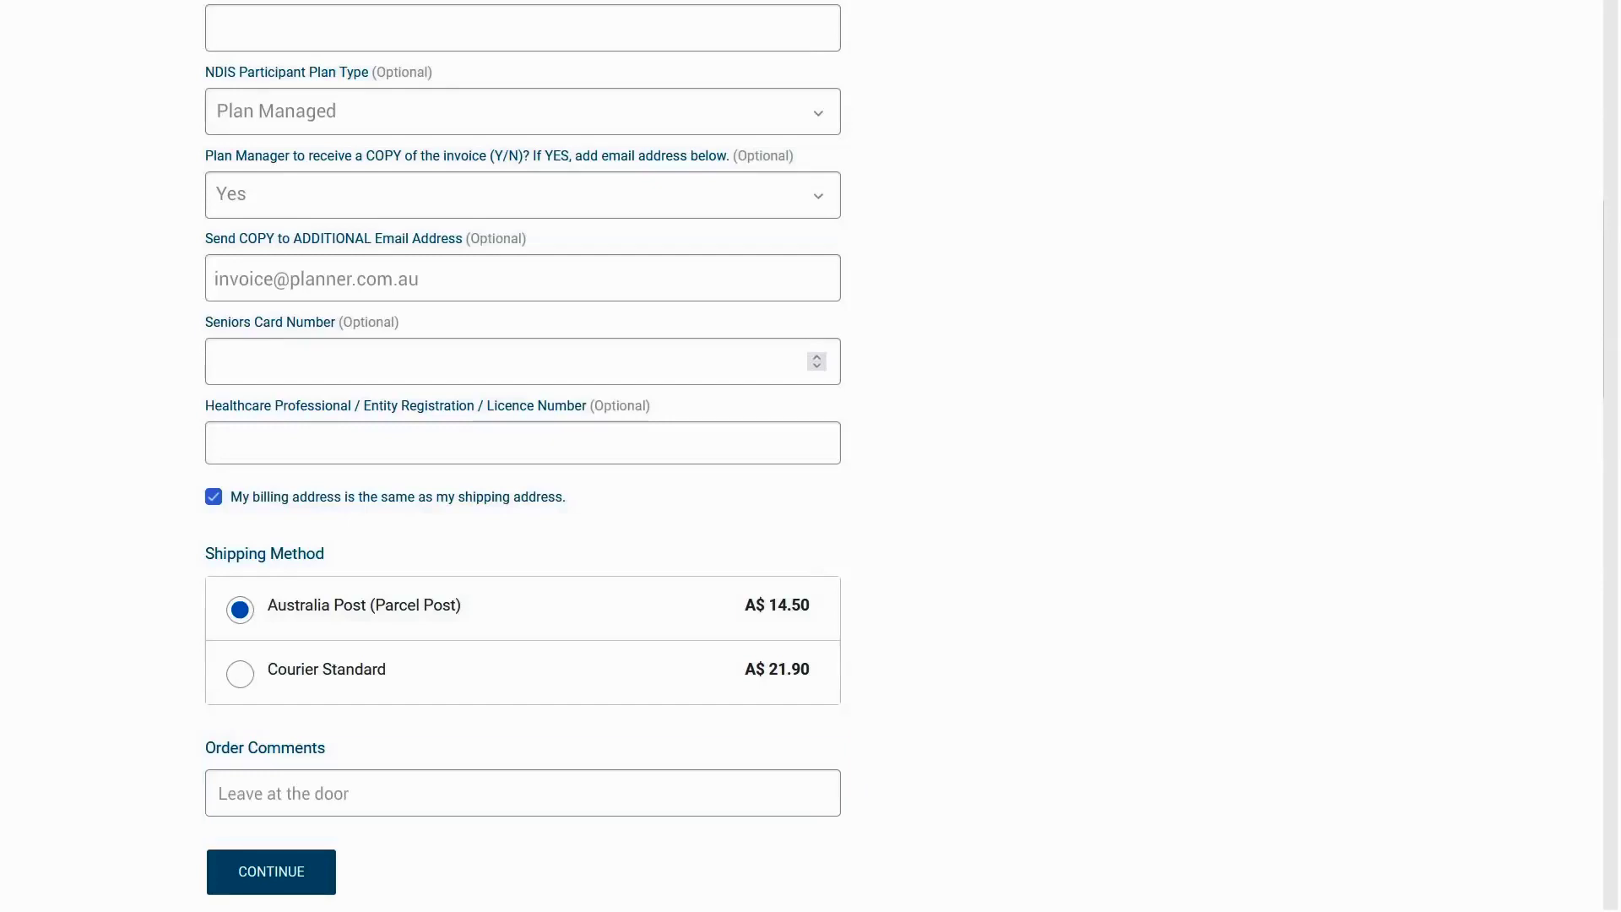
left_click(267, 886)
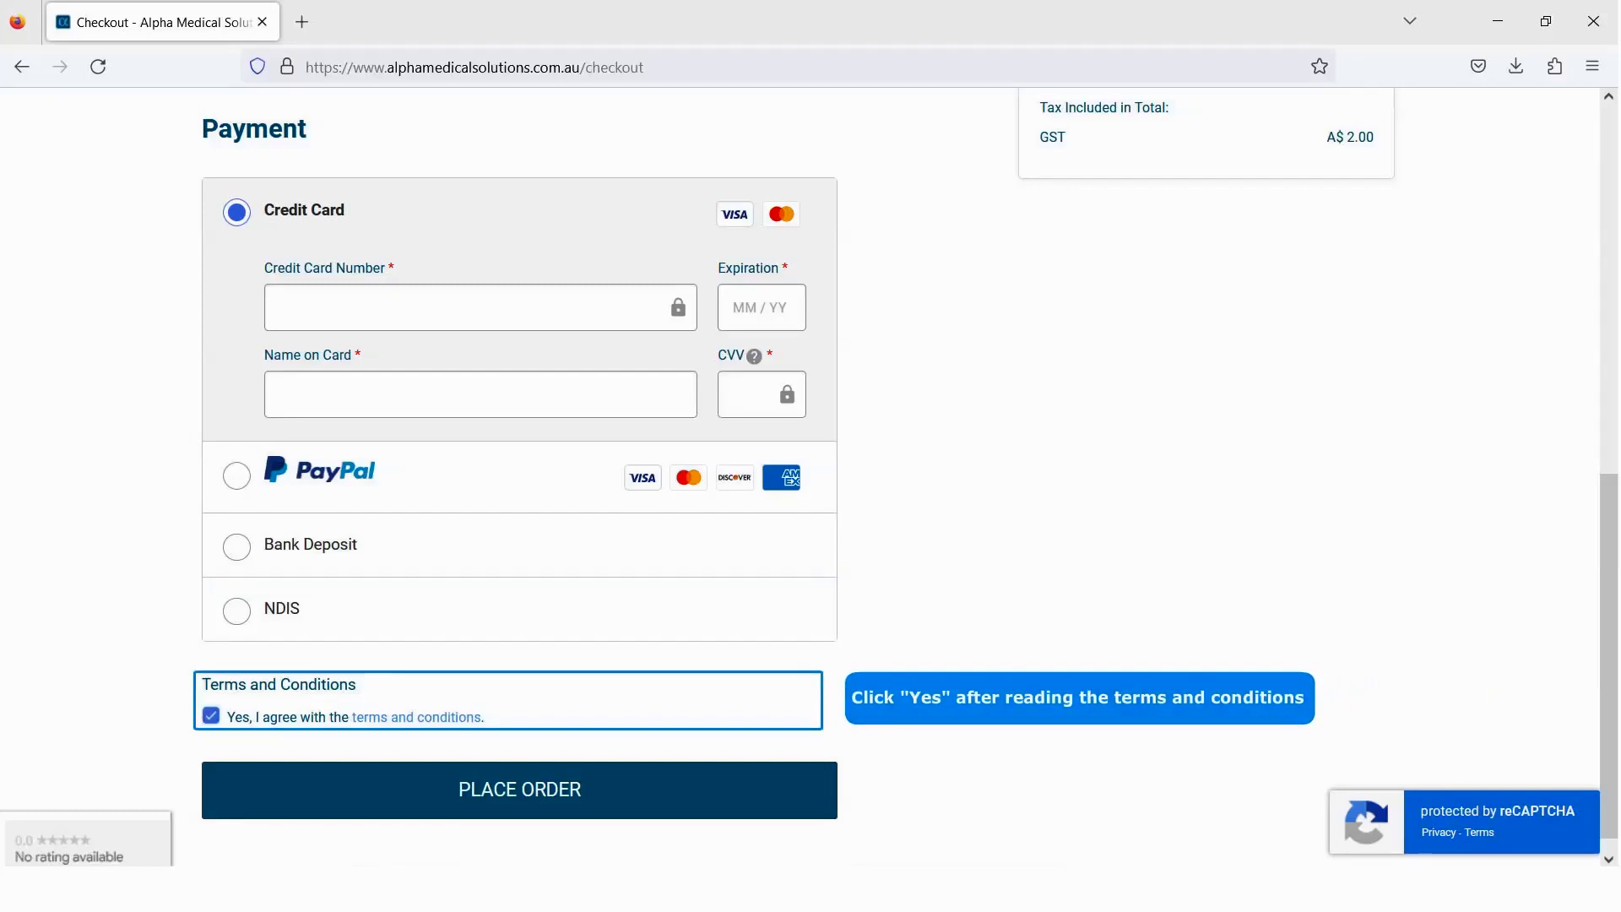
- Place the order for the Molicare slip pack, totalling A$ 61.4
left_click(598, 789)
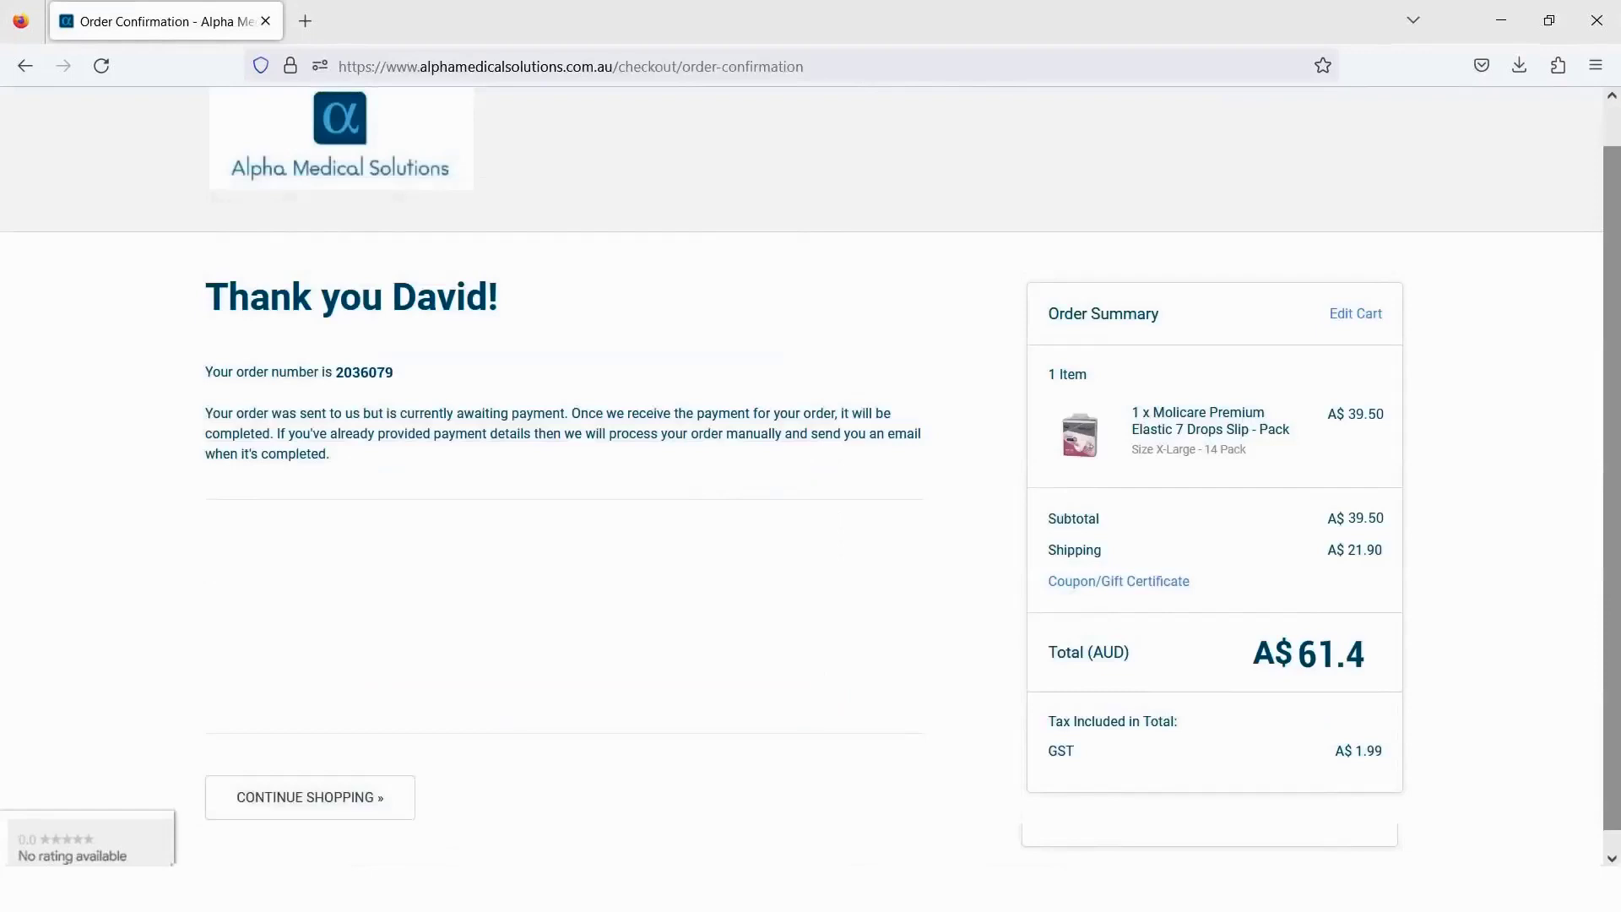